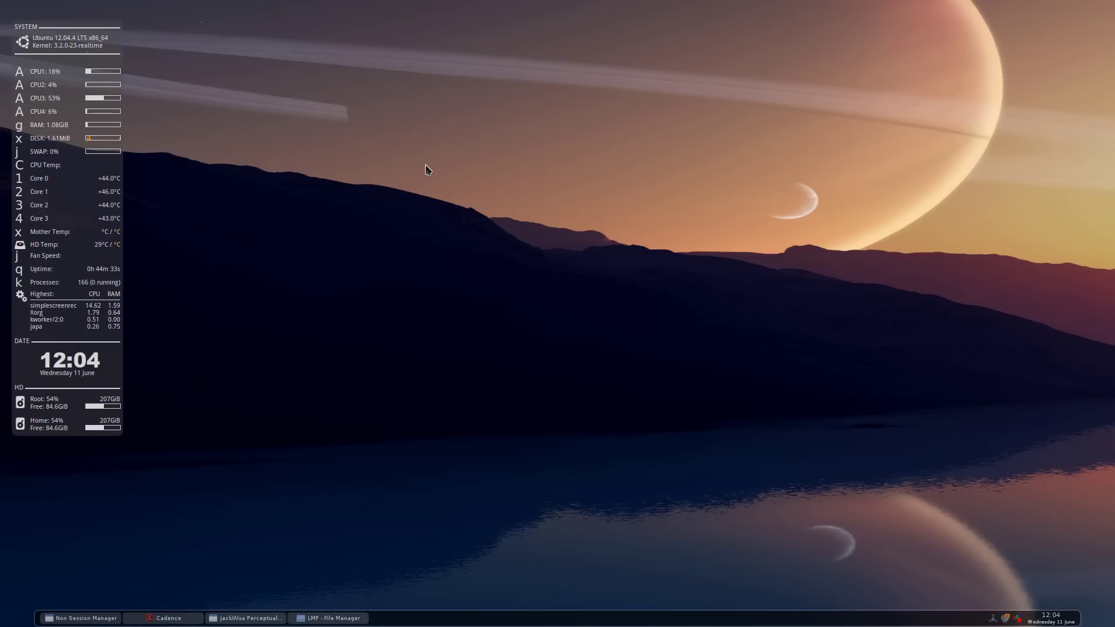
# - Launch Ardour from the run prompt
pyautogui.hotkey('alt', 'F2')
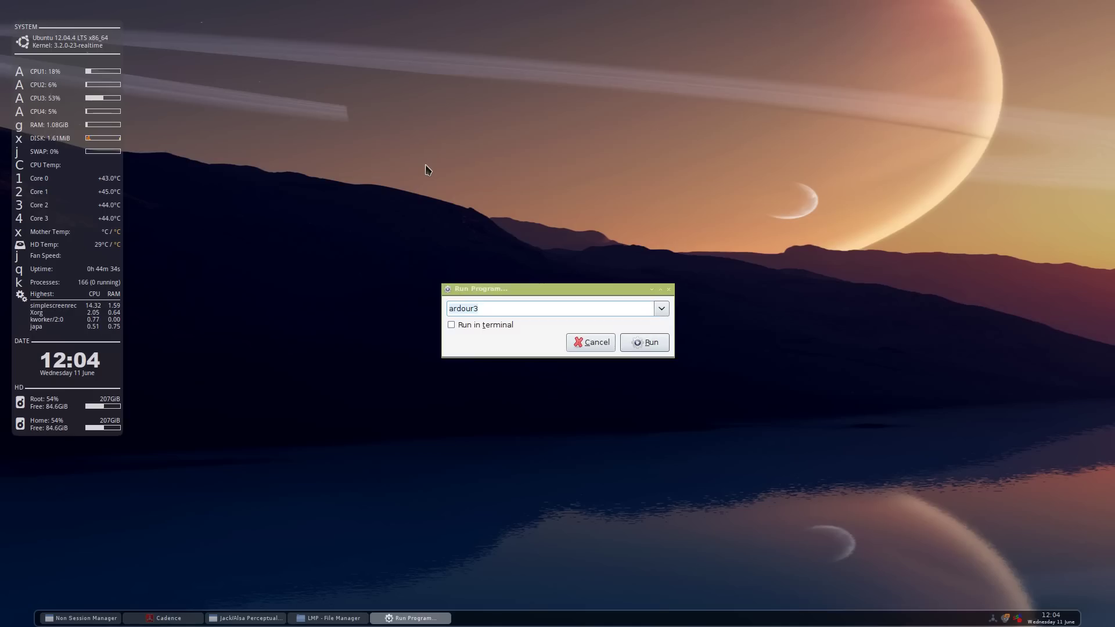
pyautogui.write('ardouyr3')
pyautogui.press('Return')
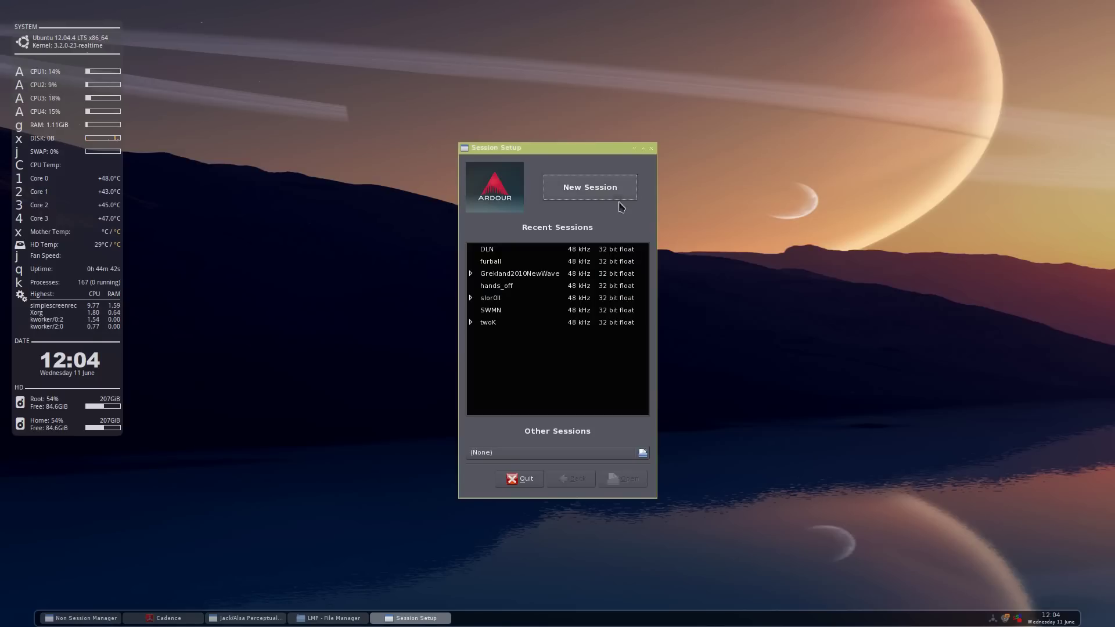
# - Create and open a new session named LMPDemoSong in the LMP folder
pyautogui.click(581, 191)
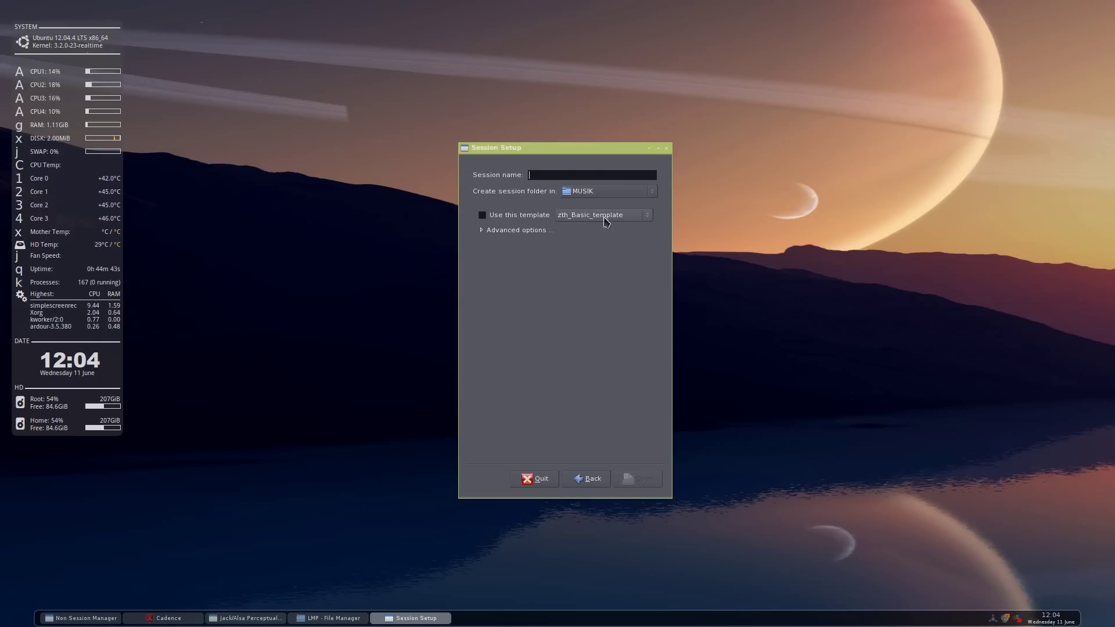
pyautogui.click(570, 192)
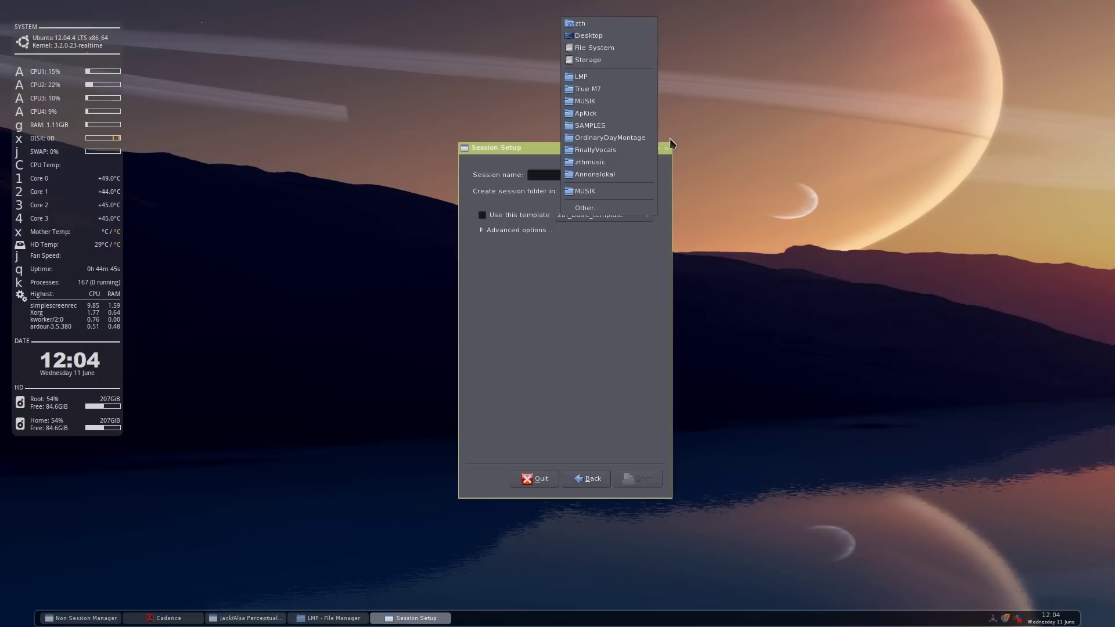
pyautogui.click(607, 81)
pyautogui.click(546, 176)
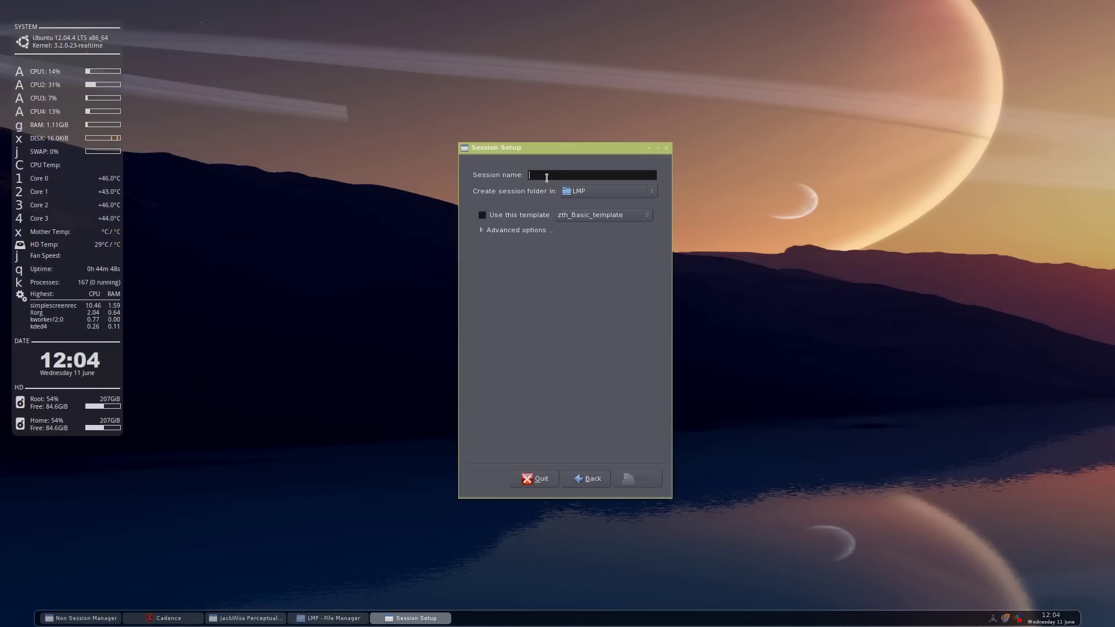
pyautogui.write('LMPDemoSong')
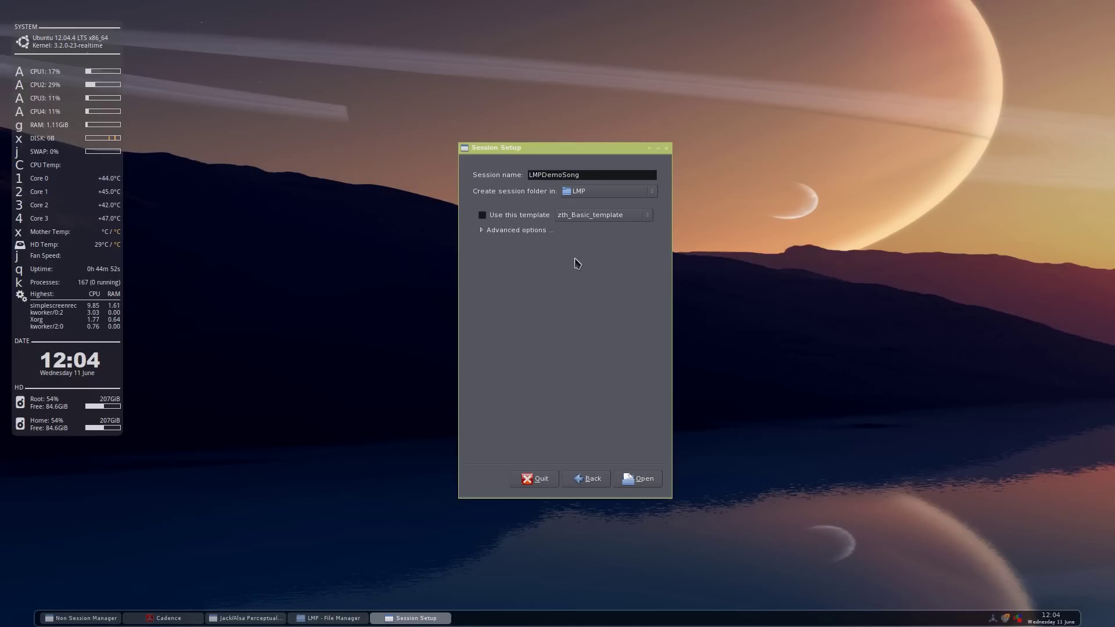
pyautogui.click(642, 480)
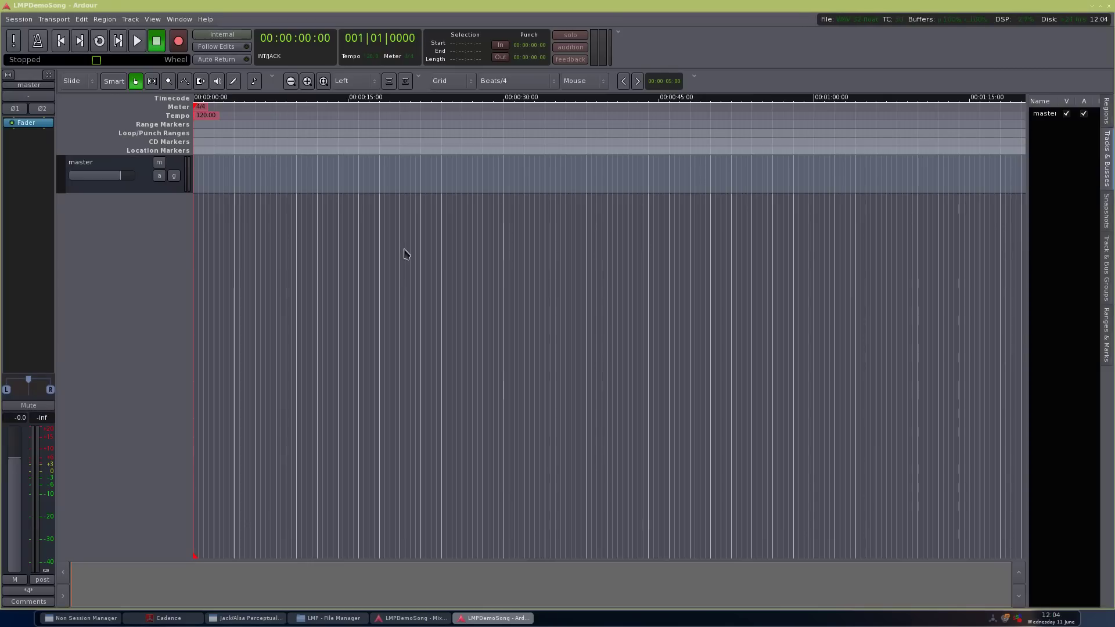
# - Edit the tempo marker to change the session tempo from 120 to 87 BPM
pyautogui.rightClick(213, 122)
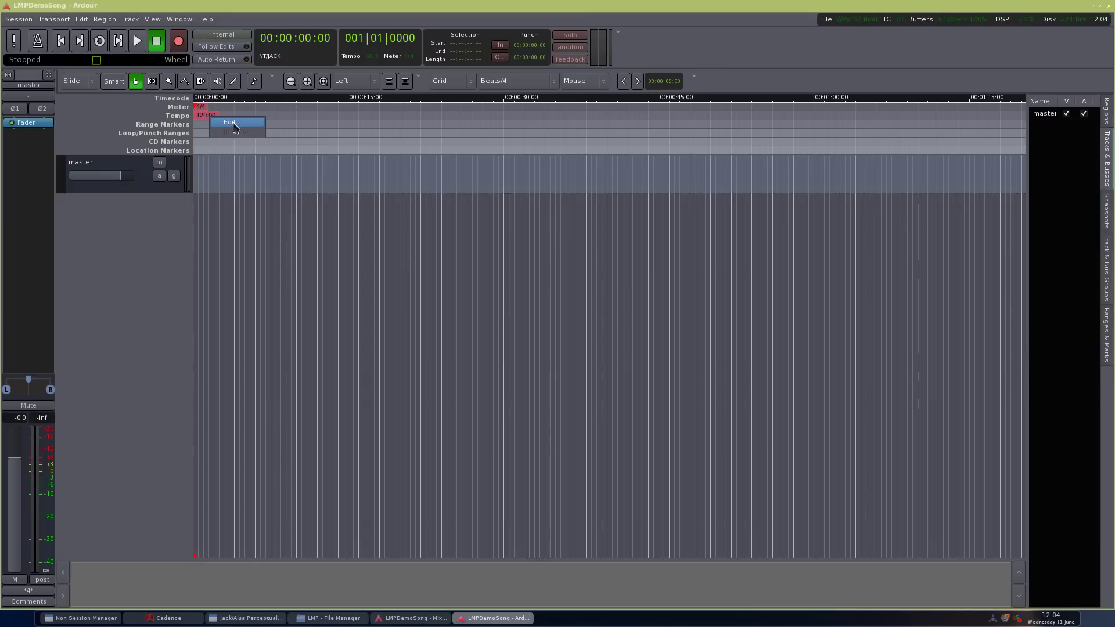
pyautogui.click(286, 174)
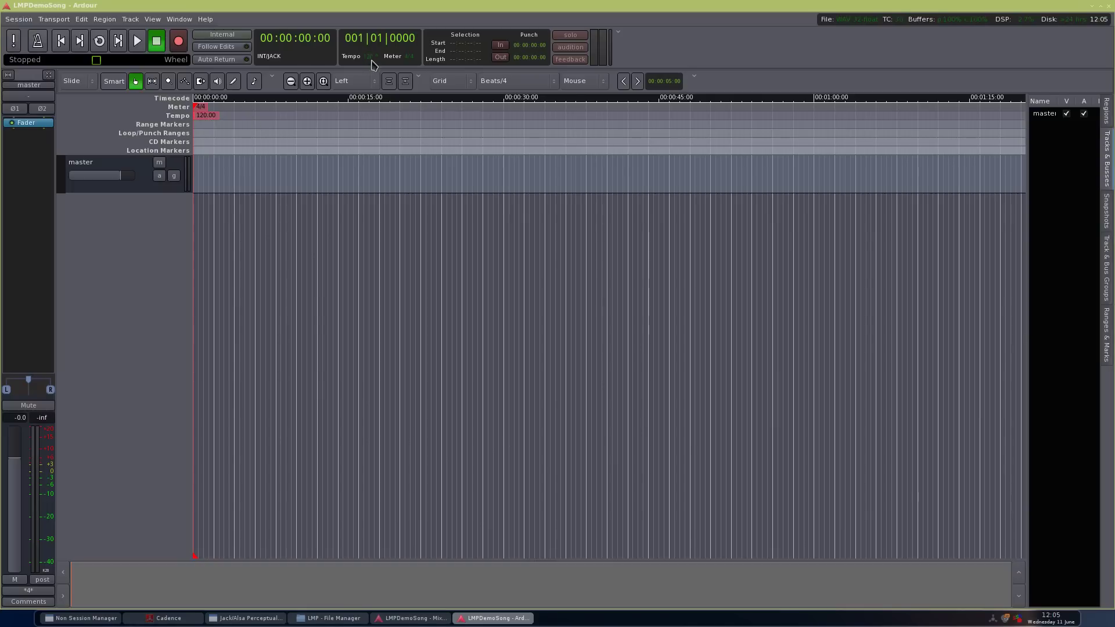
pyautogui.rightClick(207, 120)
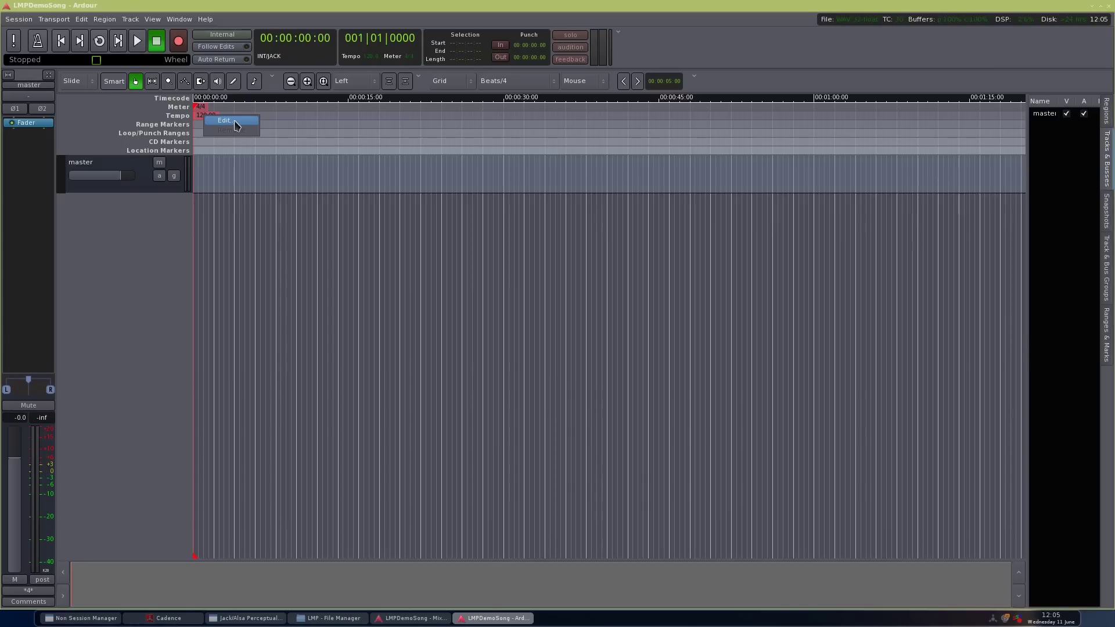
pyautogui.click(236, 124)
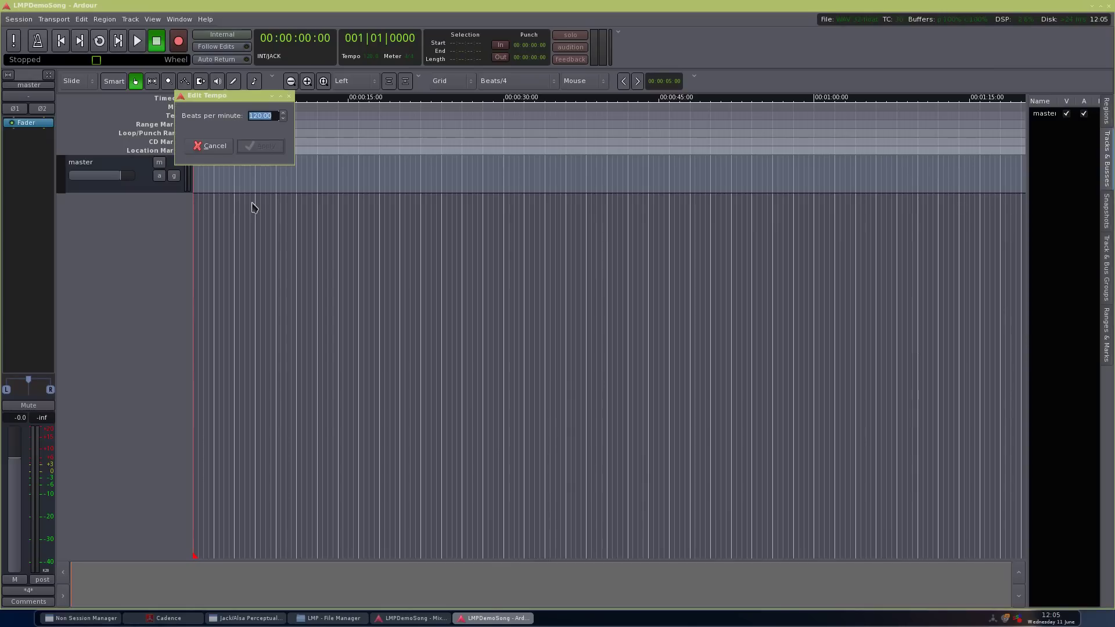
pyautogui.write('87')
pyautogui.press('Return')
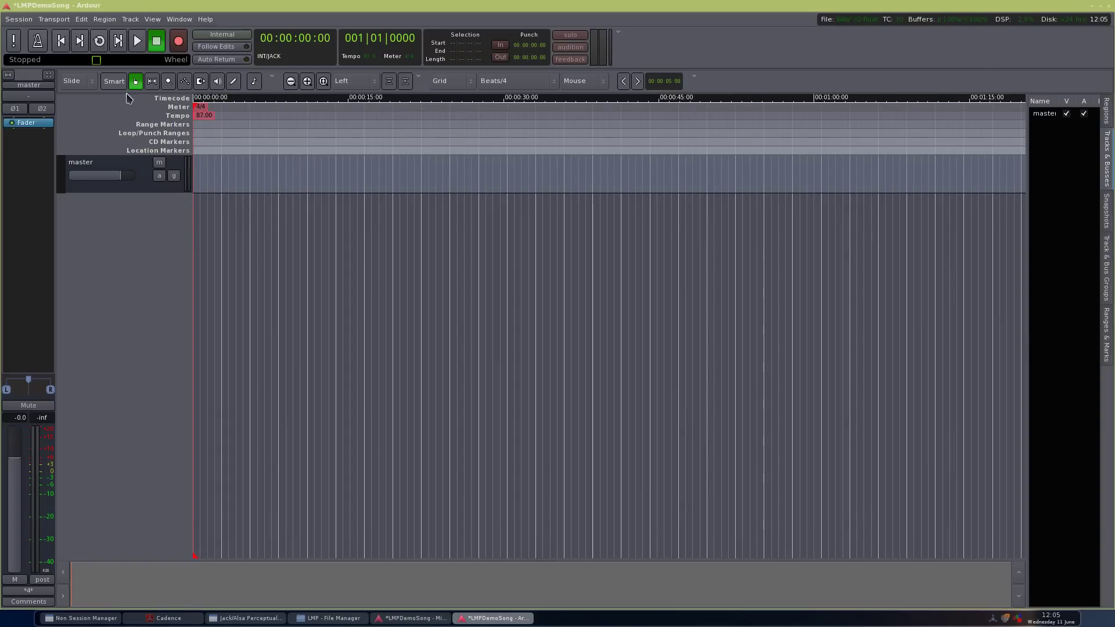
pyautogui.click(19, 19)
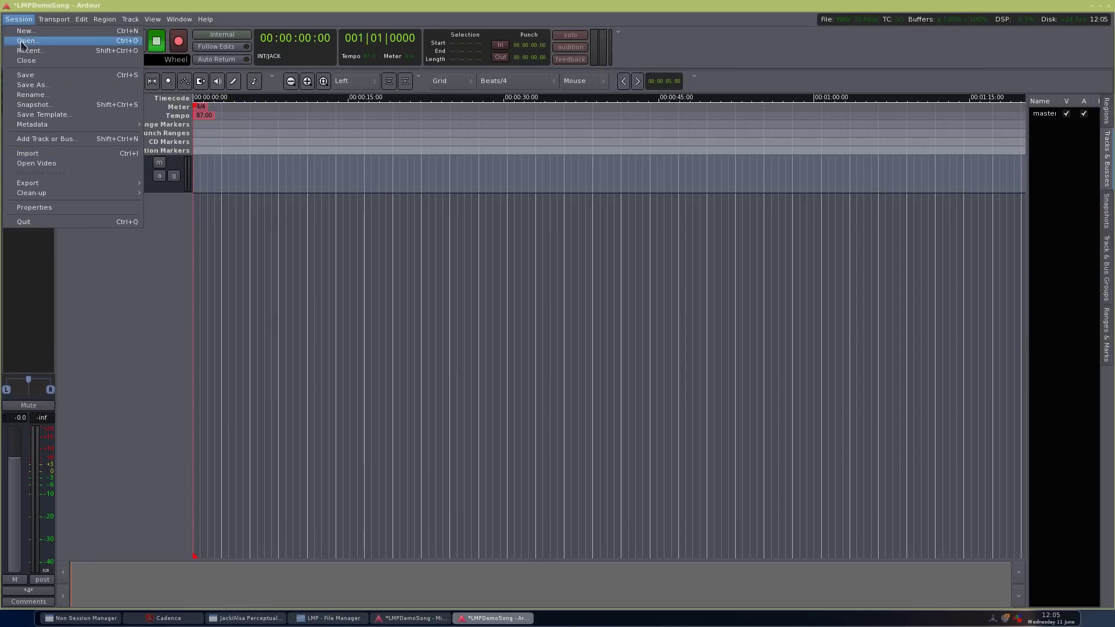
# - Open Session > Import on the LMP folder and enlarge the window to list every WAV stem
pyautogui.click(64, 155)
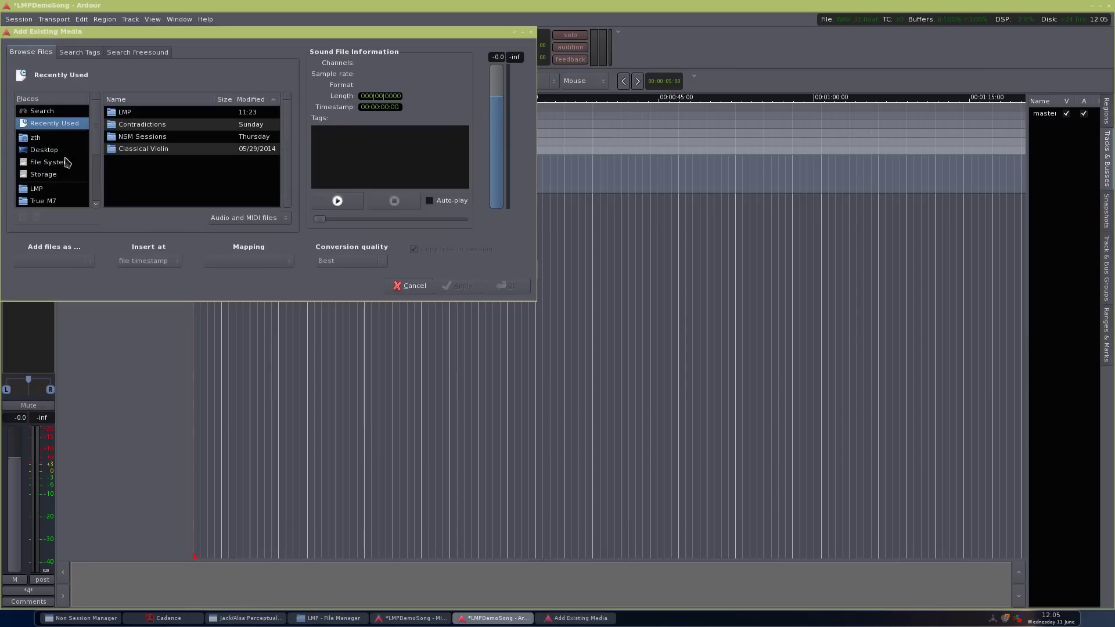
pyautogui.click(50, 191)
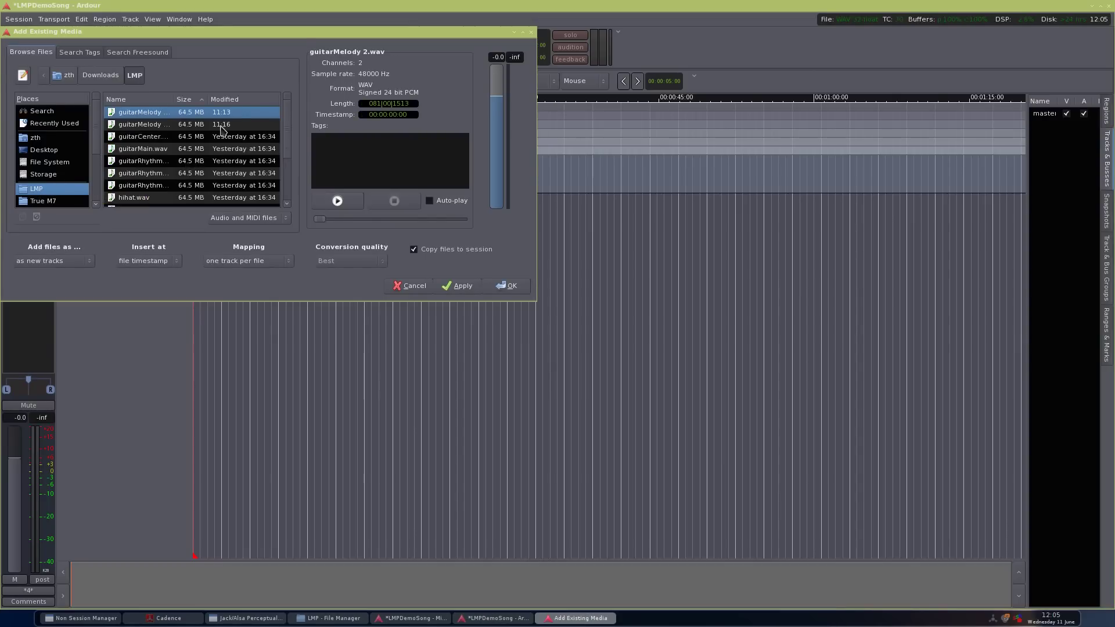
pyautogui.scroll(-3, 243, 125)
pyautogui.scroll(3, 242, 143)
pyautogui.scroll(-3, 171, 148)
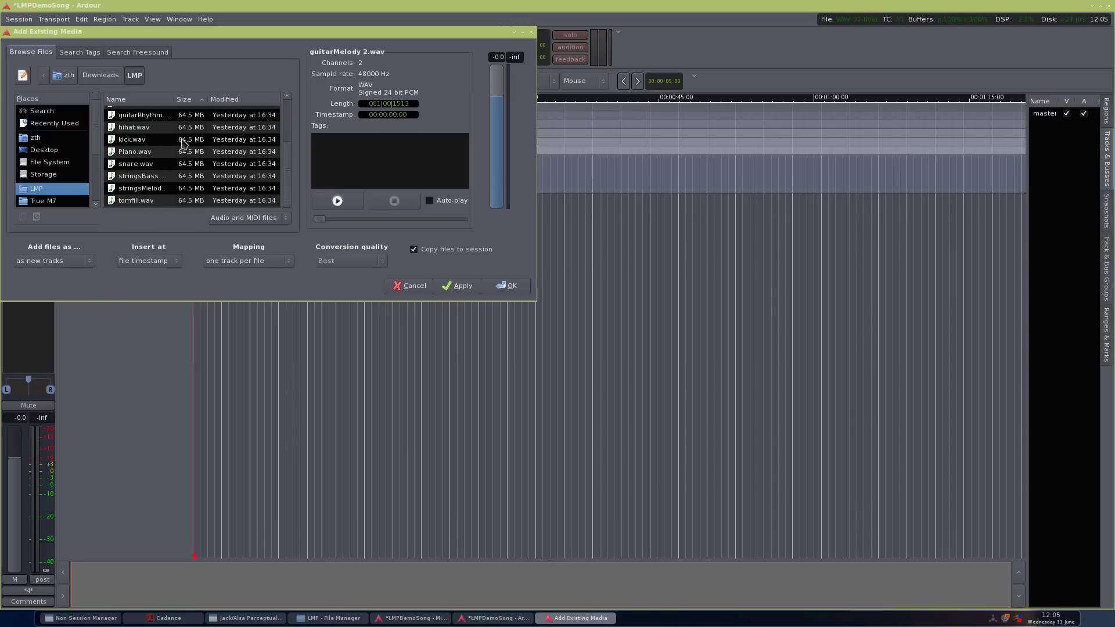
pyautogui.scroll(3, 172, 189)
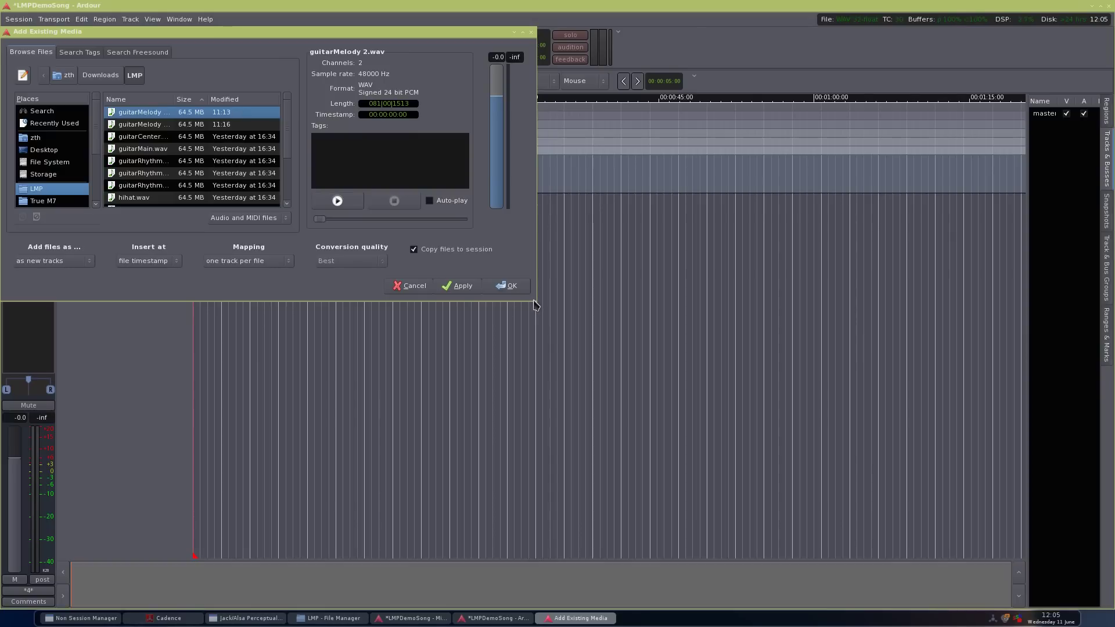
pyautogui.moveTo(536, 300); pyautogui.dragTo(666, 409)
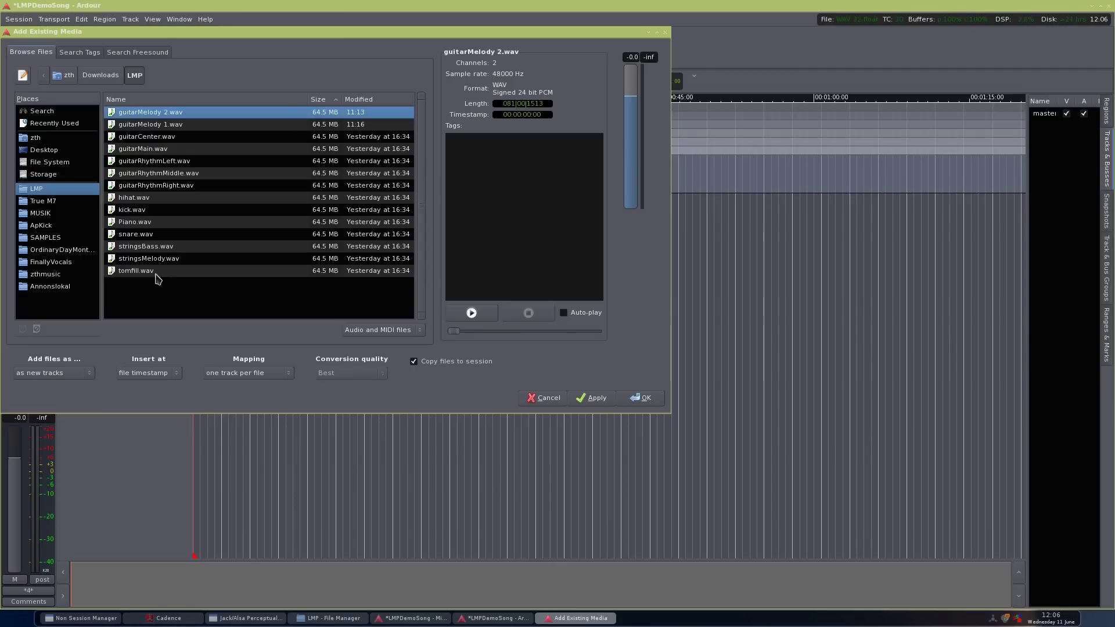
# - Select all fourteen stem files and set them to be added as new tracks
pyautogui.keyDown('shift'); pyautogui.click(157, 272); pyautogui.keyUp('shift')
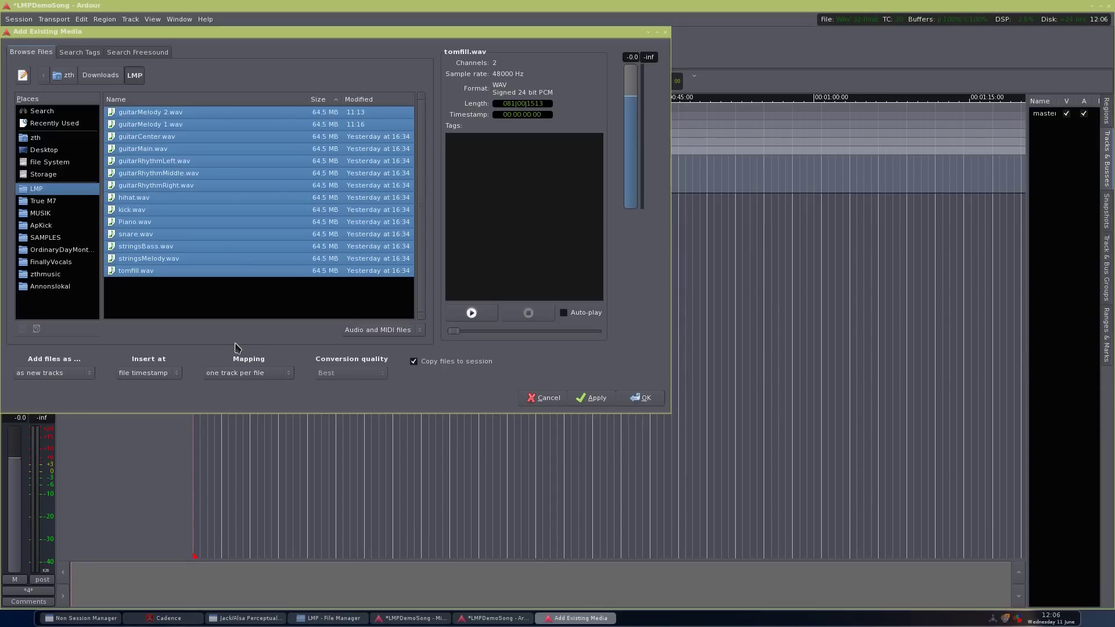
pyautogui.click(73, 375)
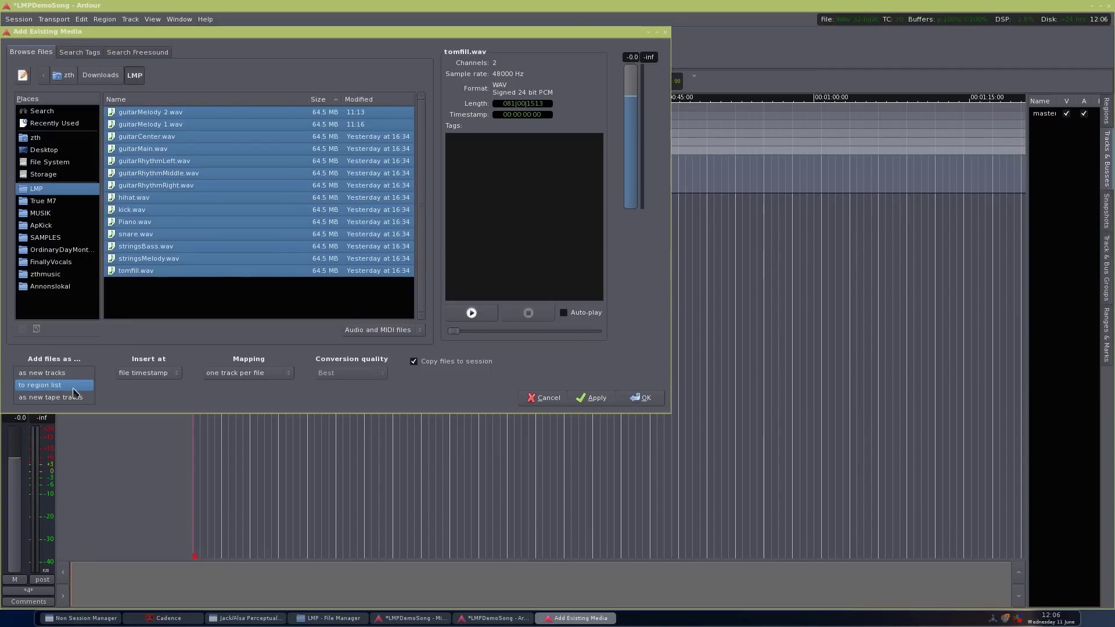
pyautogui.click(73, 389)
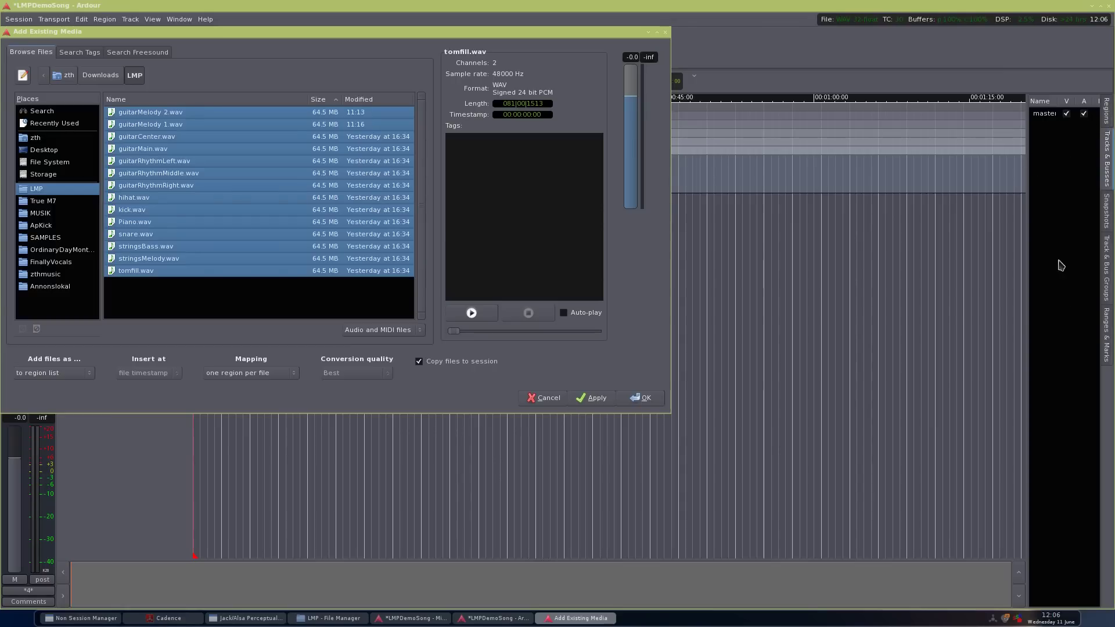
pyautogui.click(63, 372)
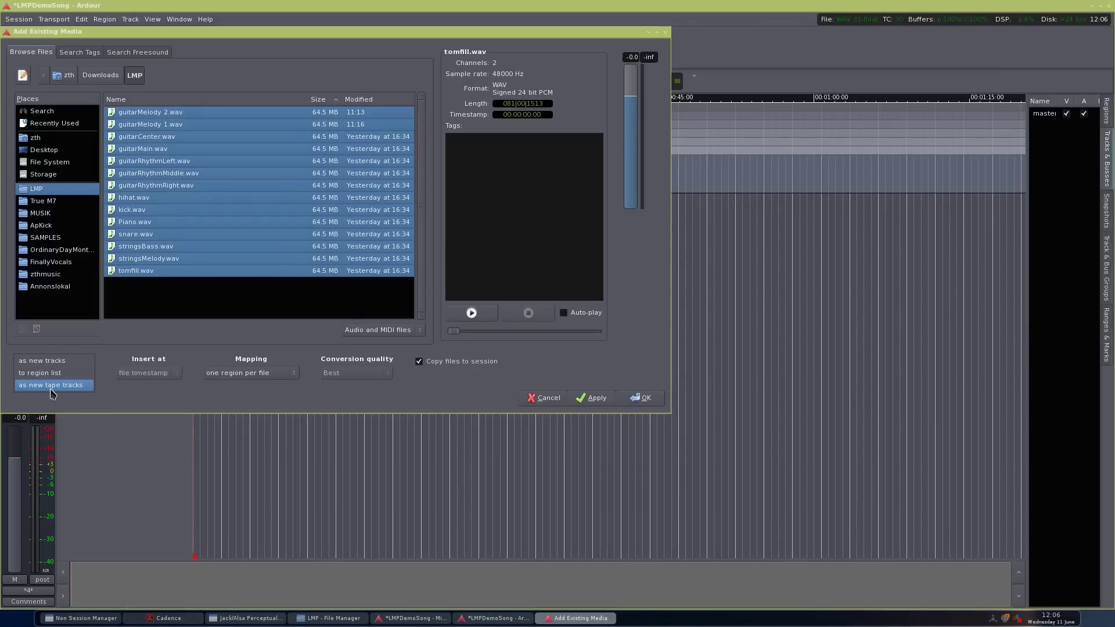
pyautogui.click(69, 364)
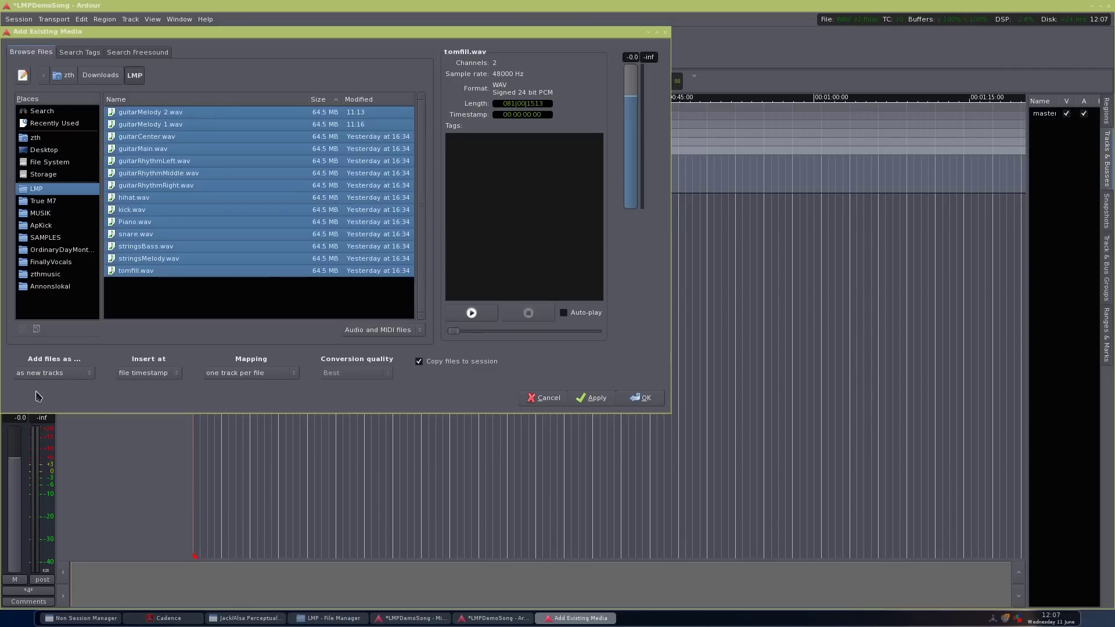
# - Set the import to insert at session start, keeping one track per file
pyautogui.click(165, 377)
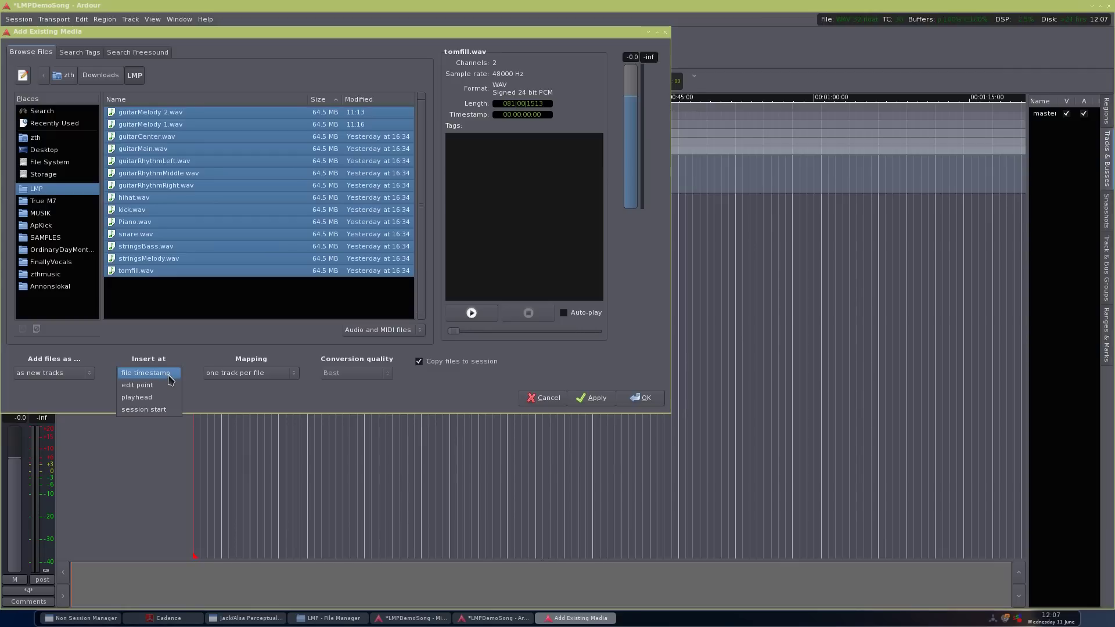
pyautogui.click(171, 374)
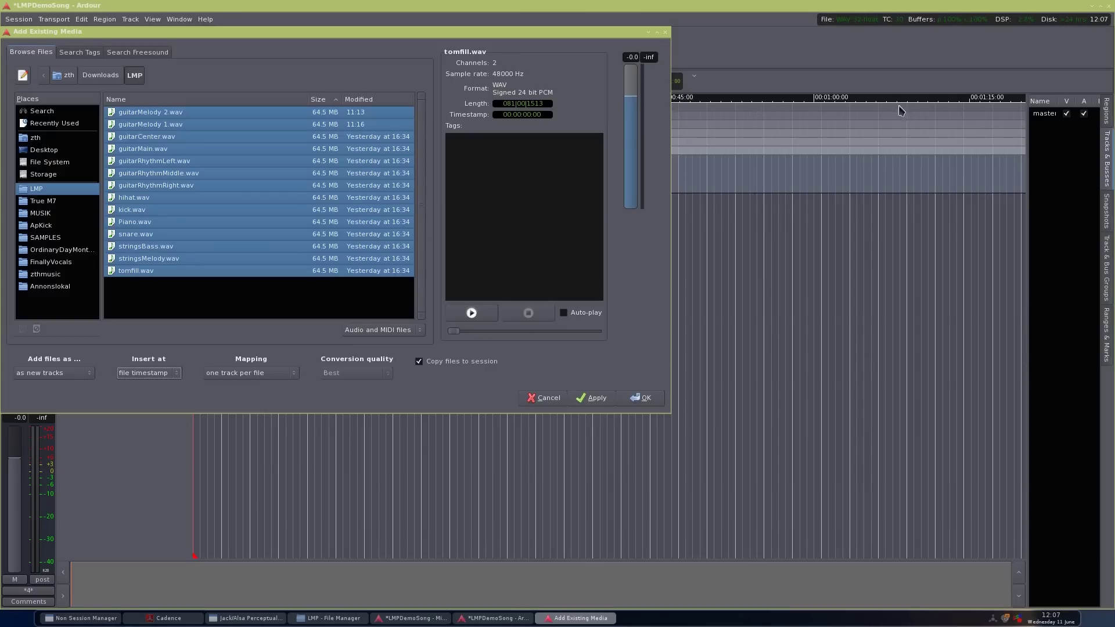
pyautogui.click(877, 107)
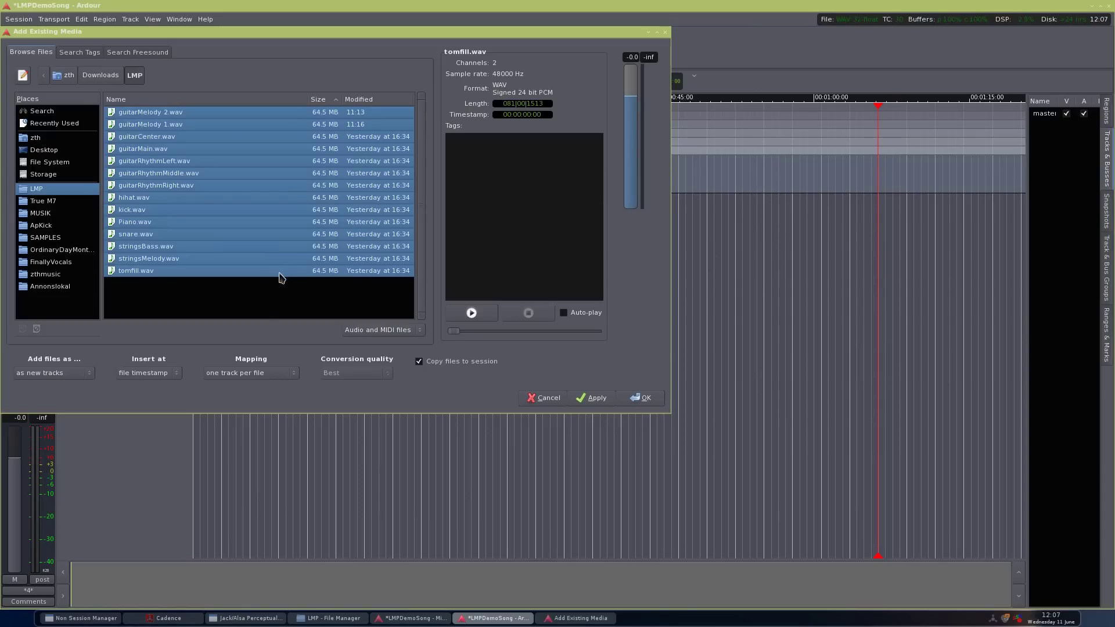
pyautogui.click(172, 377)
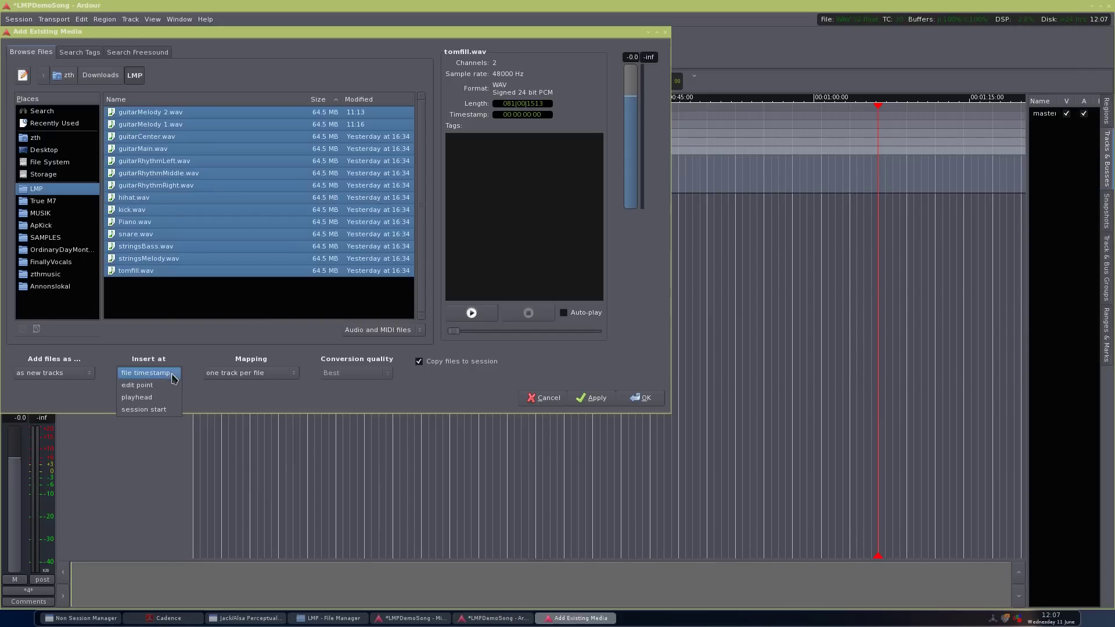
pyautogui.click(164, 410)
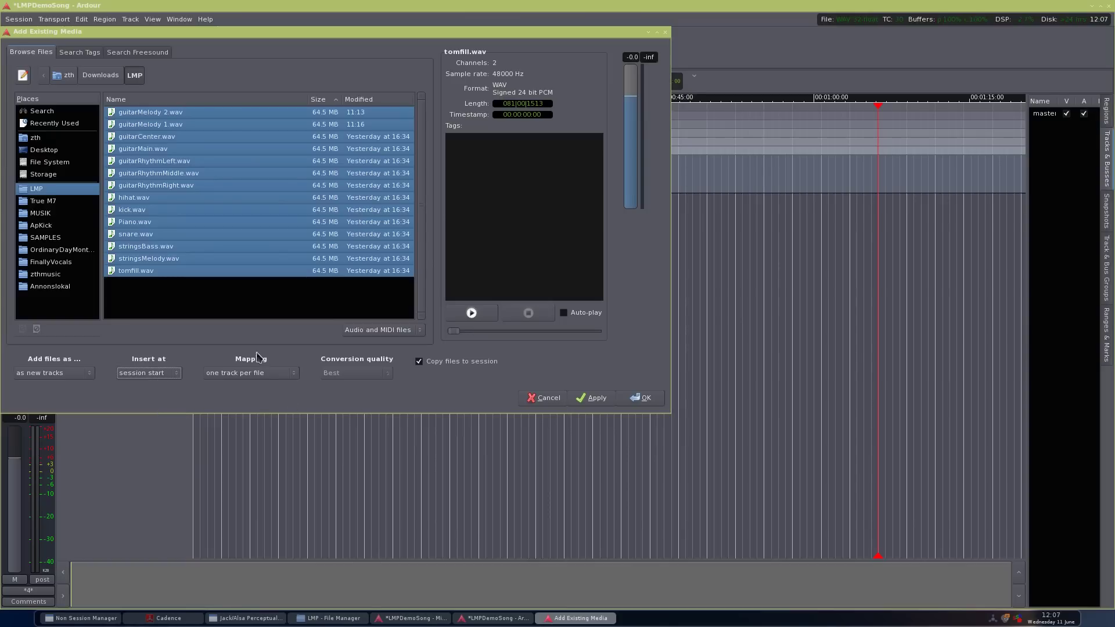
pyautogui.click(277, 372)
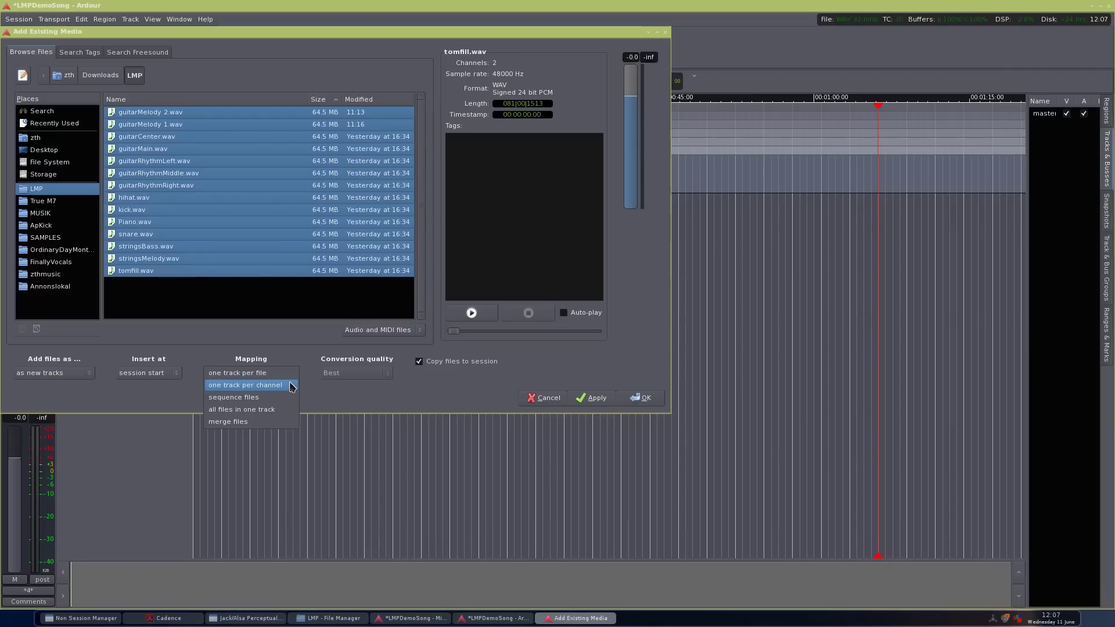
pyautogui.click(277, 372)
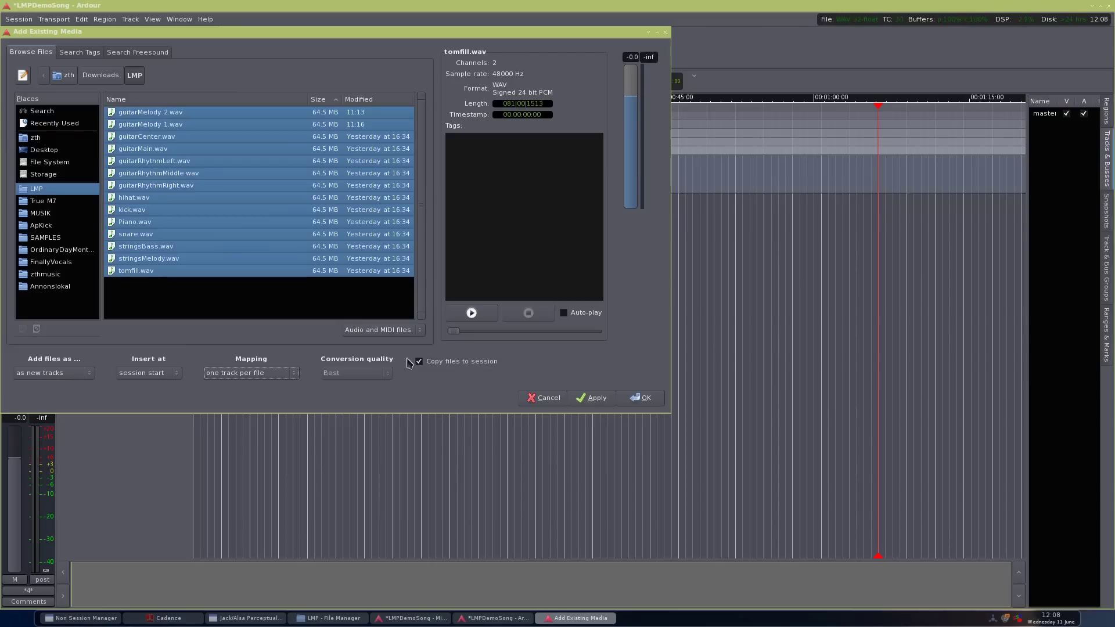
pyautogui.click(134, 150)
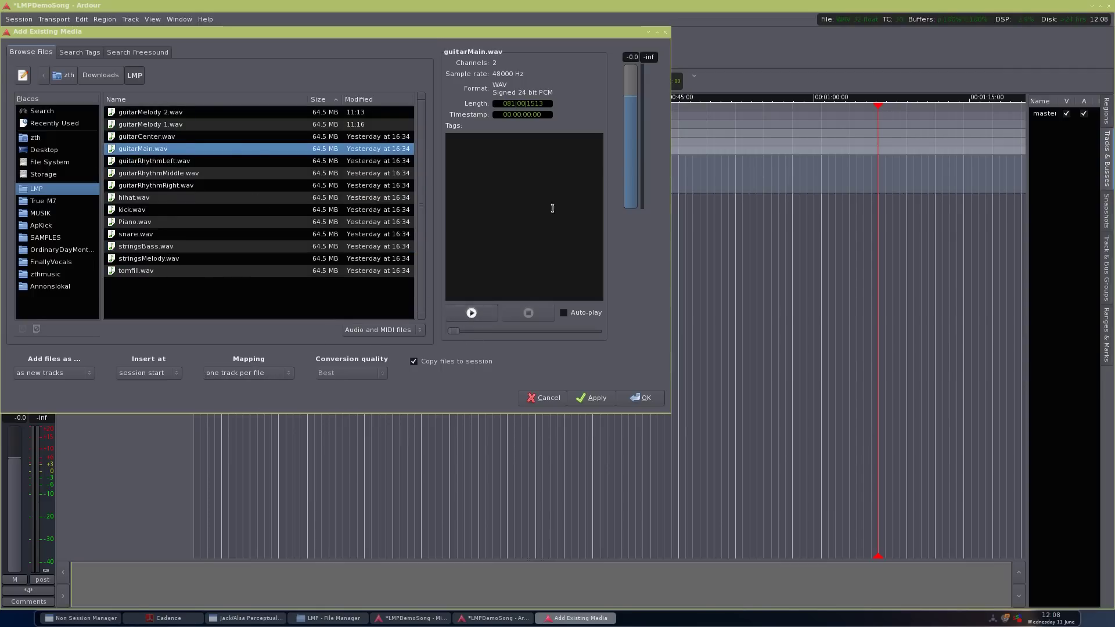
pyautogui.moveTo(633, 141); pyautogui.dragTo(631, 183)
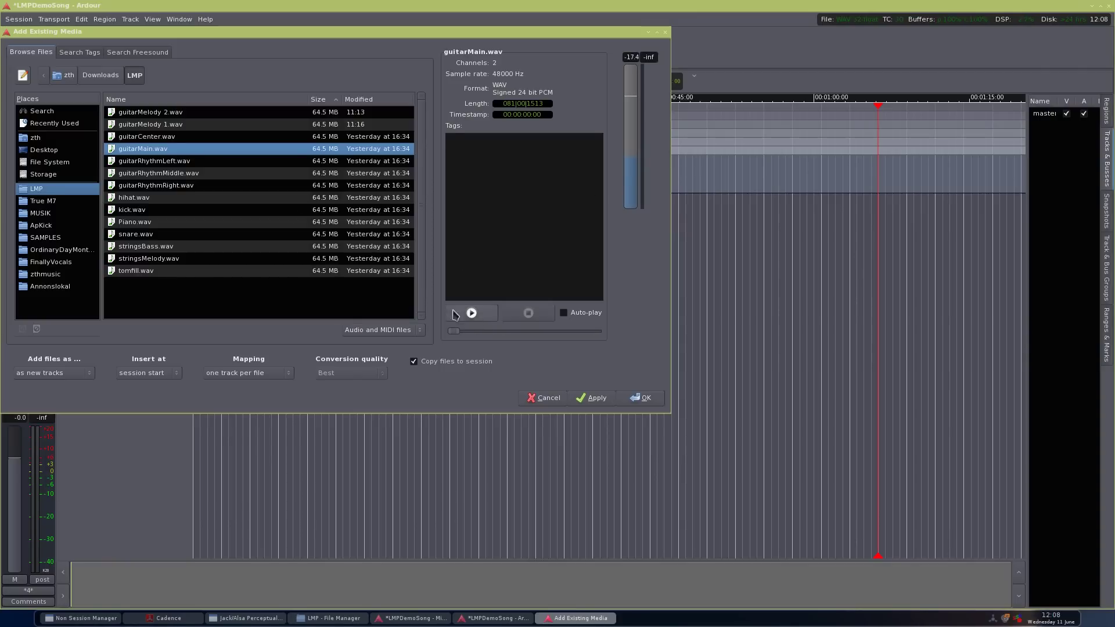
pyautogui.click(469, 316)
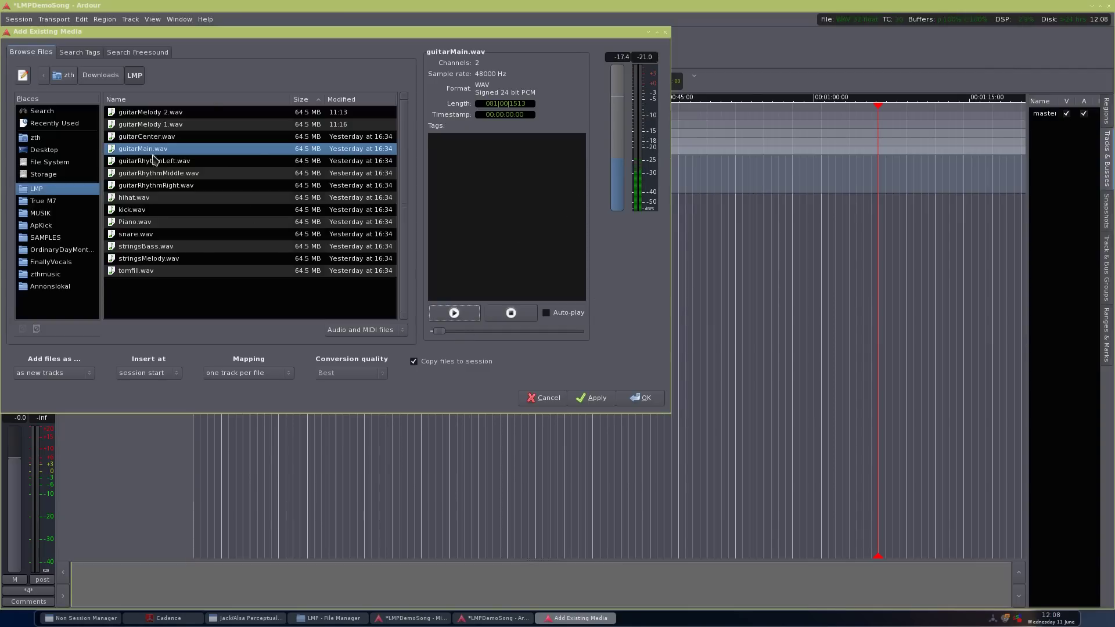
pyautogui.click(450, 333)
pyautogui.moveTo(450, 335); pyautogui.dragTo(518, 338)
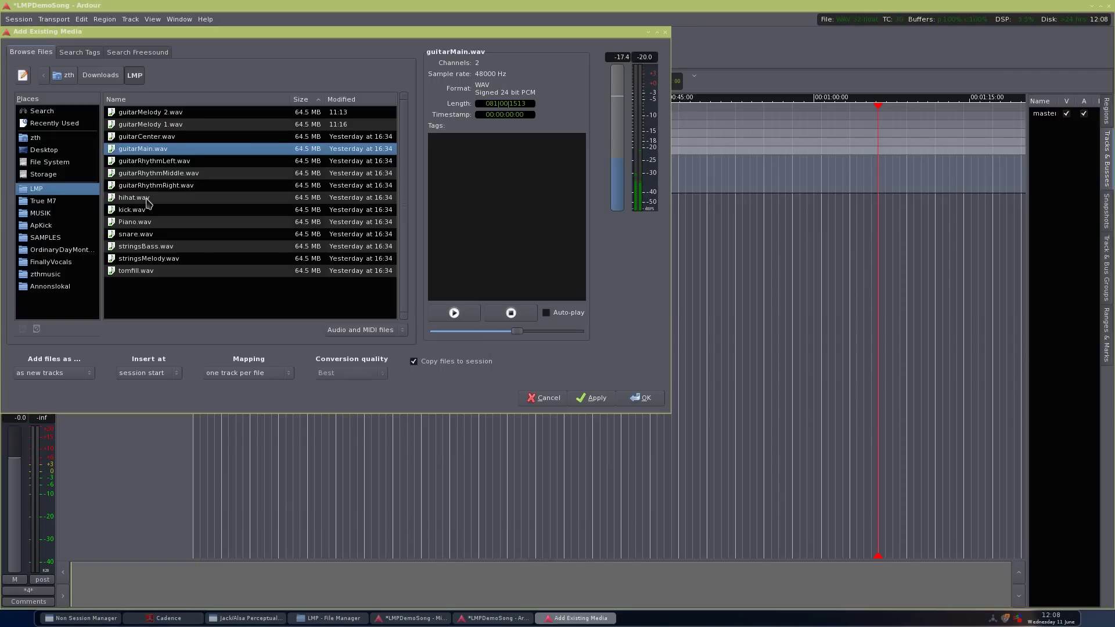
pyautogui.click(149, 259)
pyautogui.click(468, 314)
pyautogui.click(476, 335)
pyautogui.moveTo(476, 335); pyautogui.dragTo(476, 335)
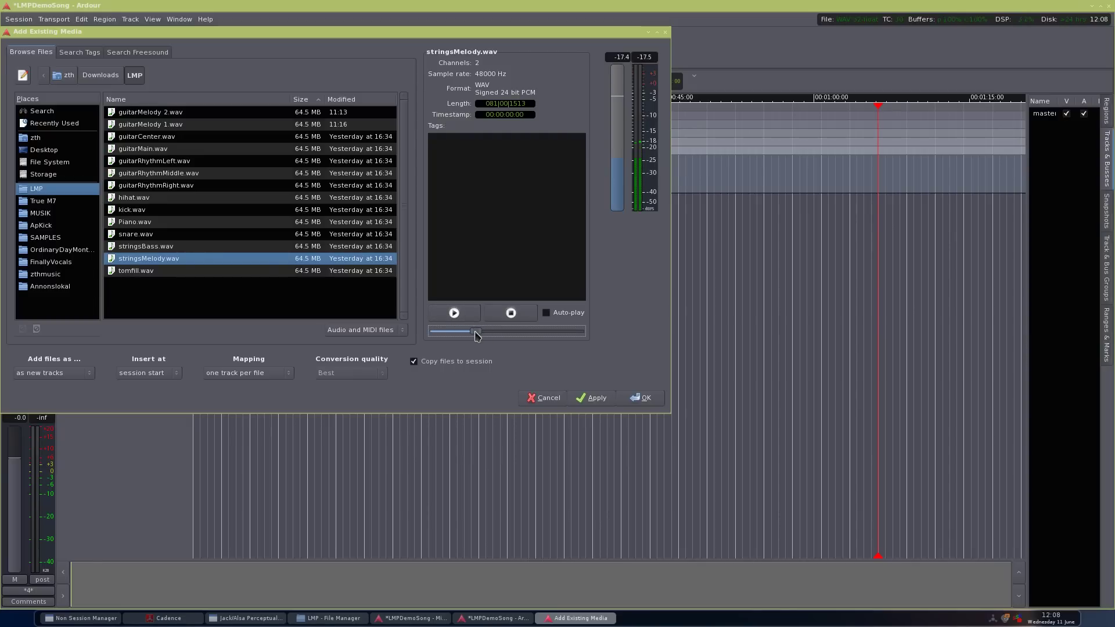
pyautogui.click(511, 313)
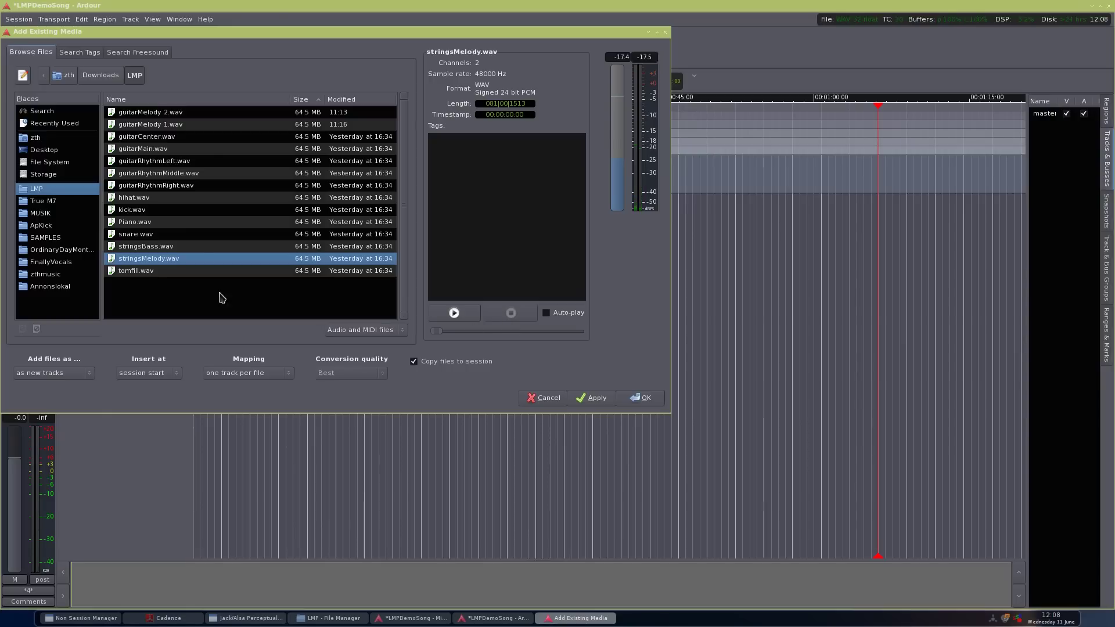
pyautogui.click(176, 113)
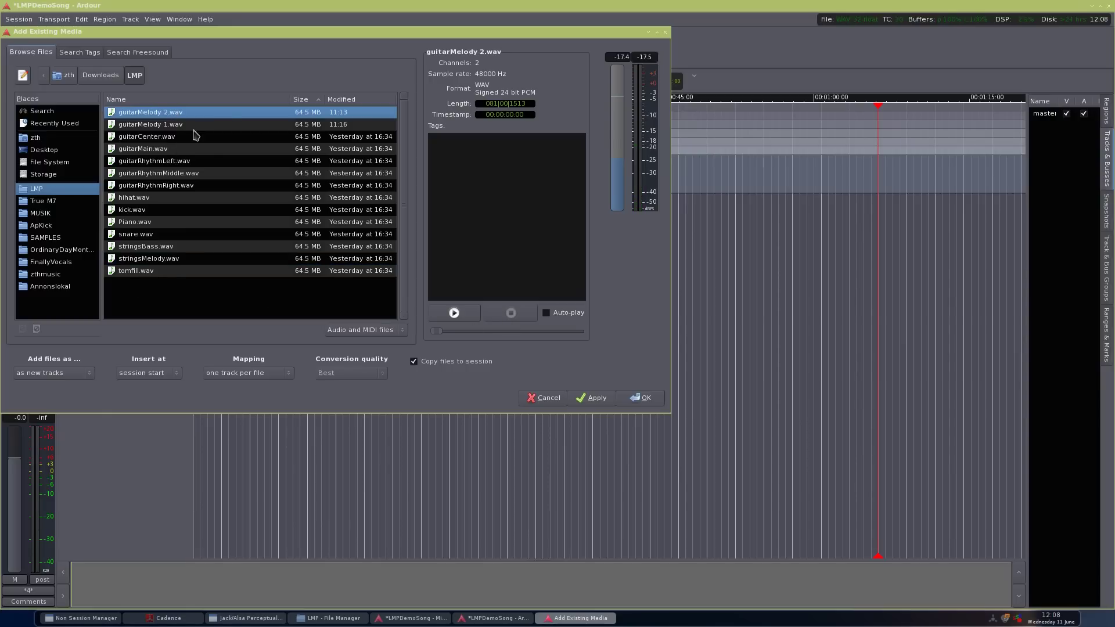
# - Import all selected stems as new tracks, then dismiss the log and close the import window
pyautogui.keyDown('shift'); pyautogui.click(156, 273); pyautogui.keyUp('shift')
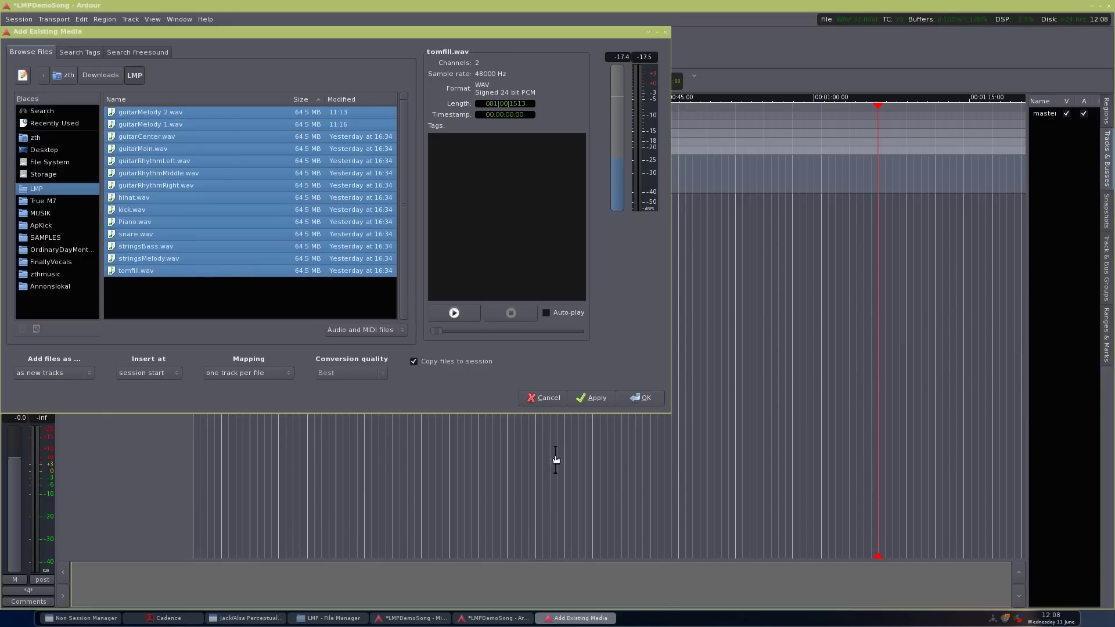
pyautogui.click(596, 398)
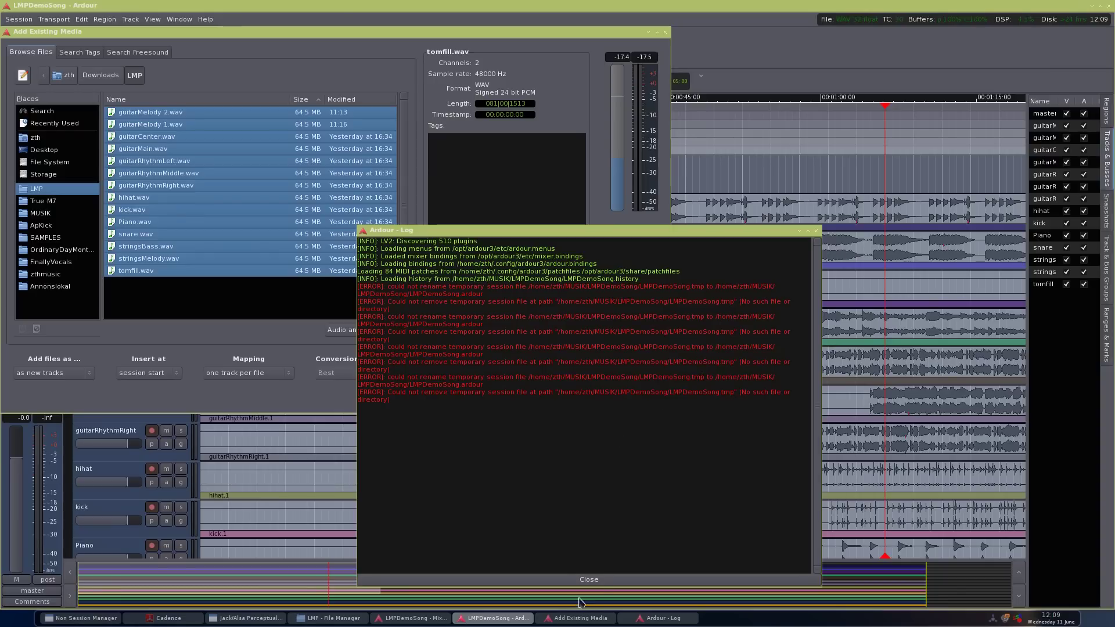
pyautogui.click(590, 580)
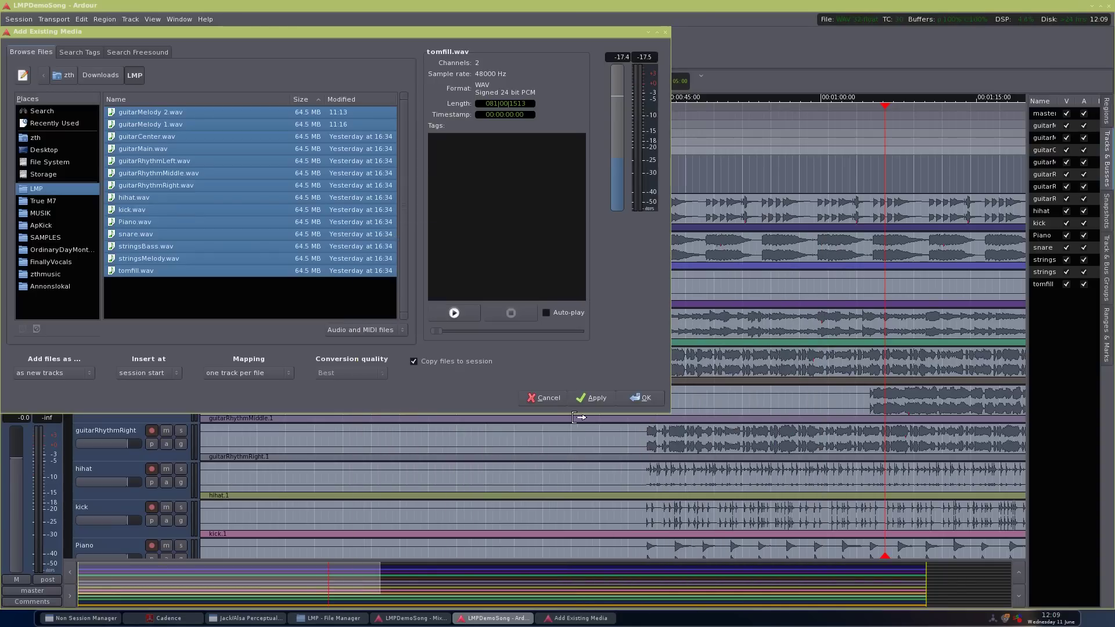
pyautogui.click(547, 397)
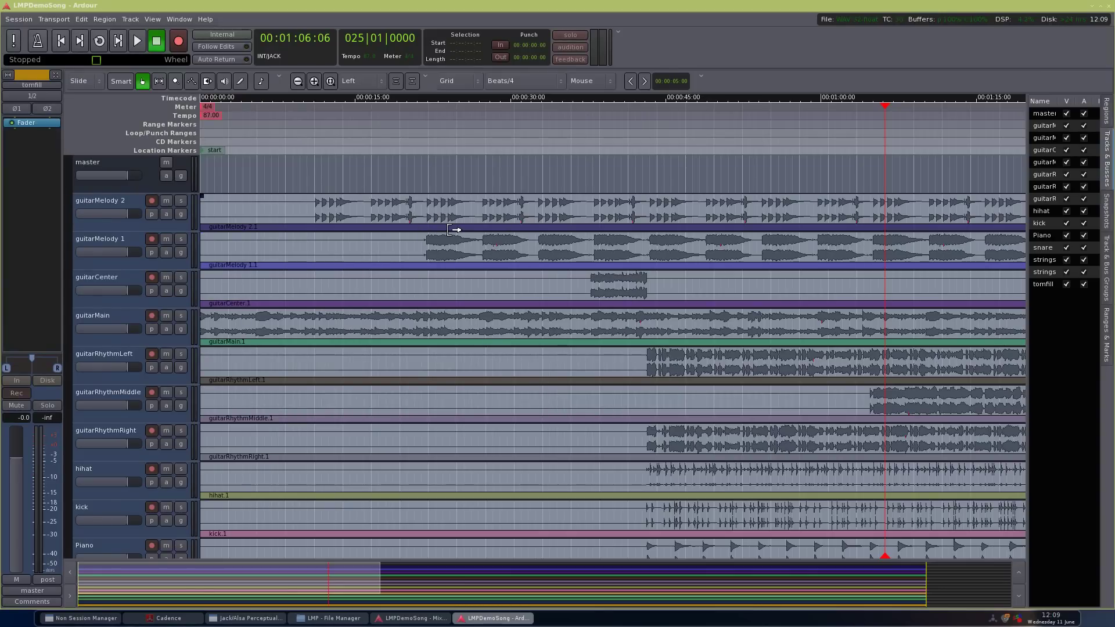
pyautogui.scroll(-3, 413, 227)
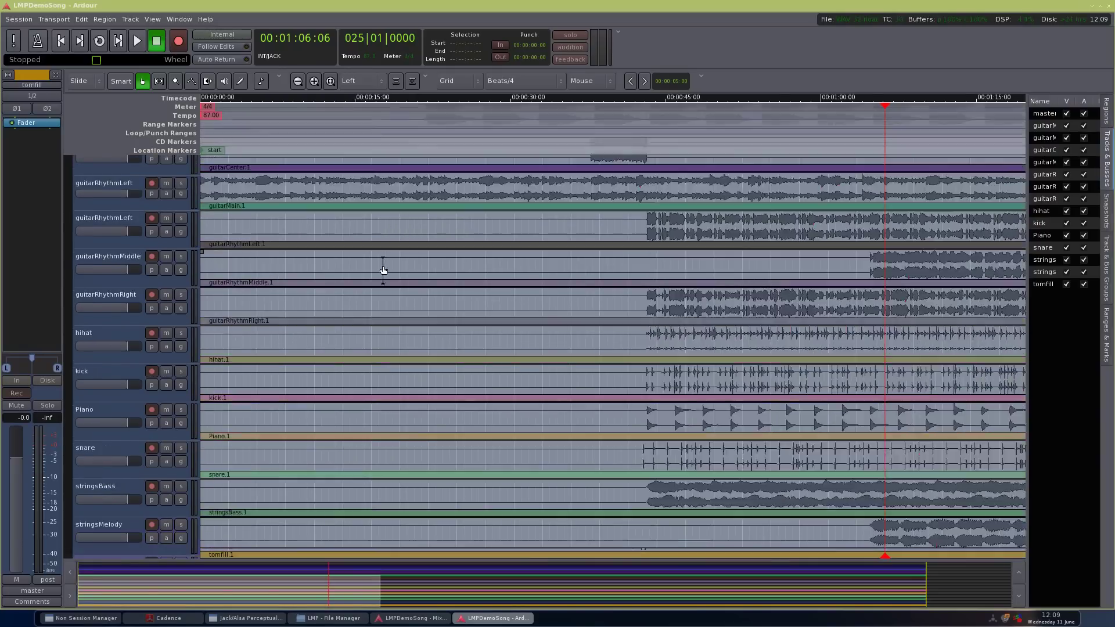
pyautogui.scroll(2, 372, 271)
pyautogui.scroll(1, 318, 211)
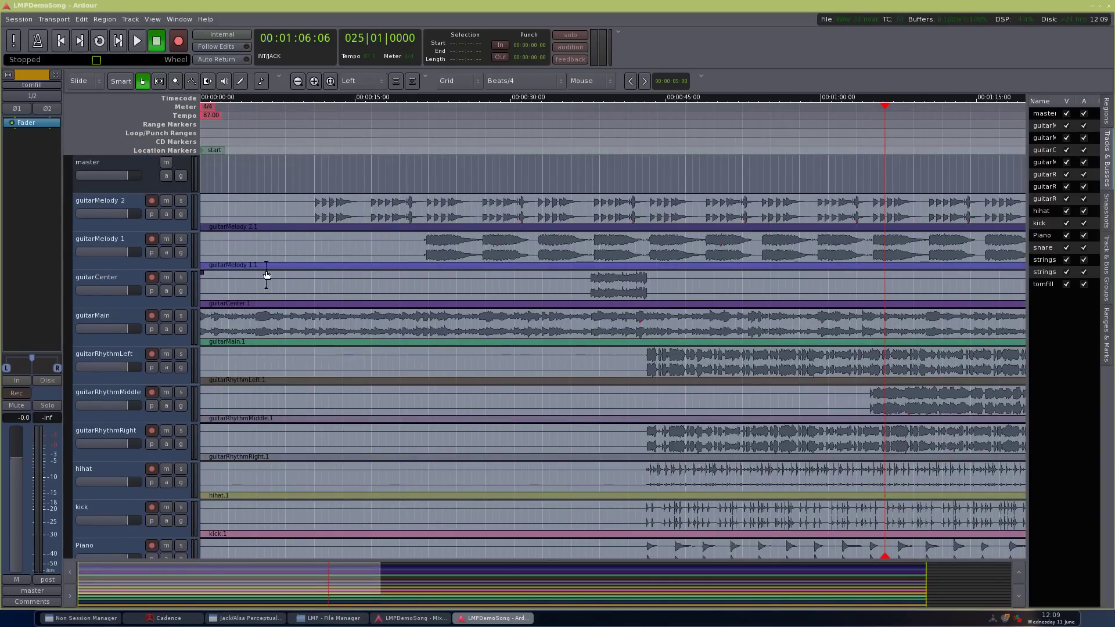
pyautogui.scroll(-1, 378, 246)
pyautogui.scroll(1, 325, 246)
pyautogui.scroll(-5, 226, 216)
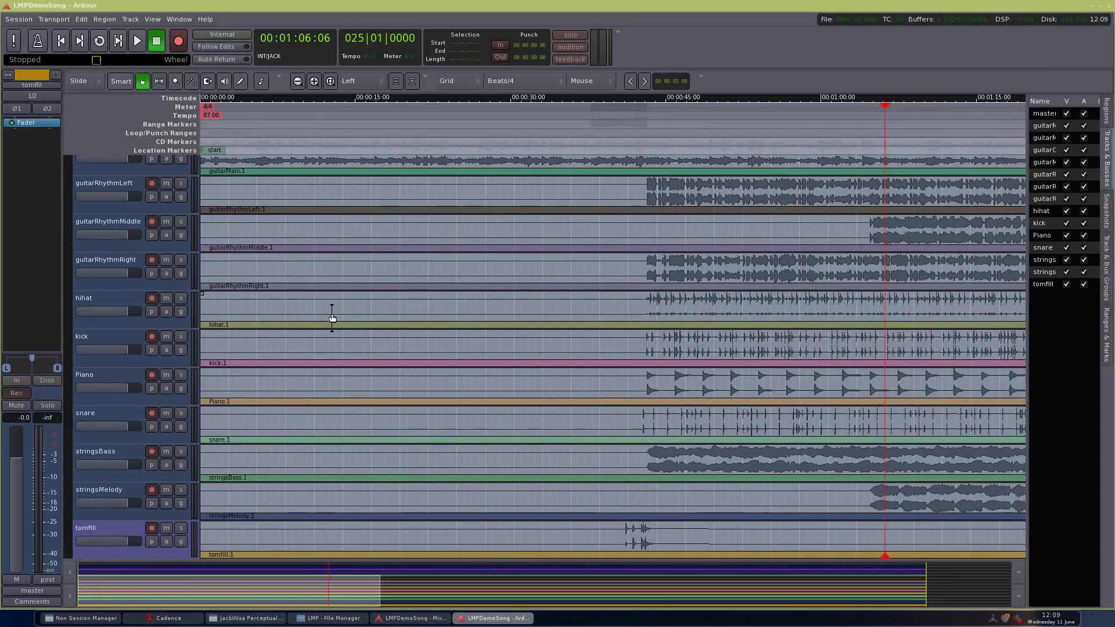
pyautogui.scroll(5, 334, 316)
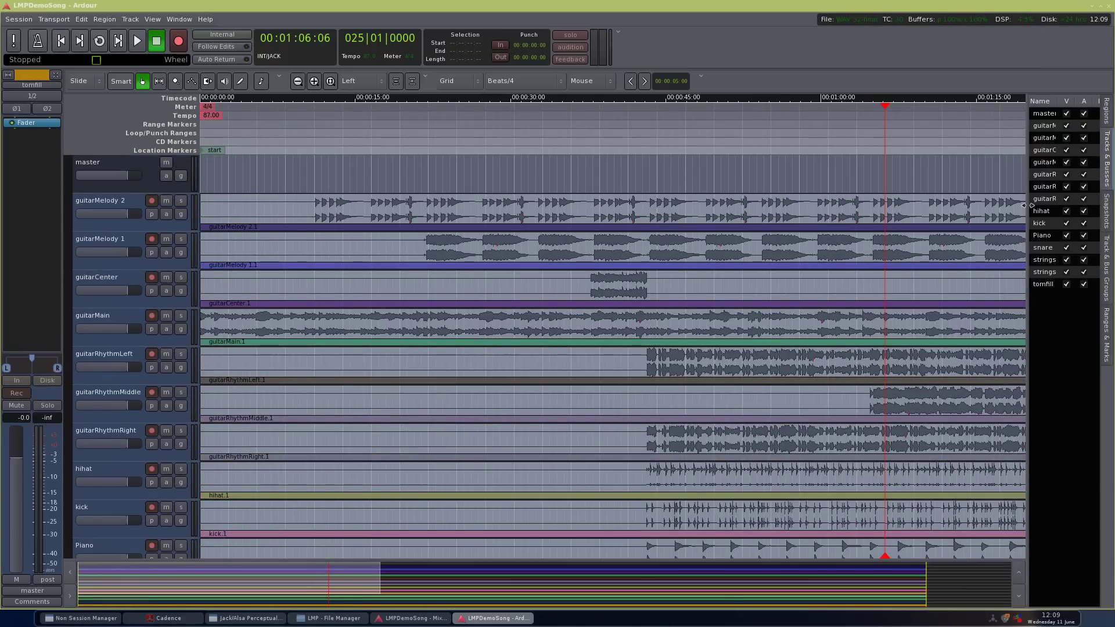
# - Widen the Tracks & Busses sidebar so full track names are visible
pyautogui.moveTo(1020, 206); pyautogui.dragTo(867, 223)
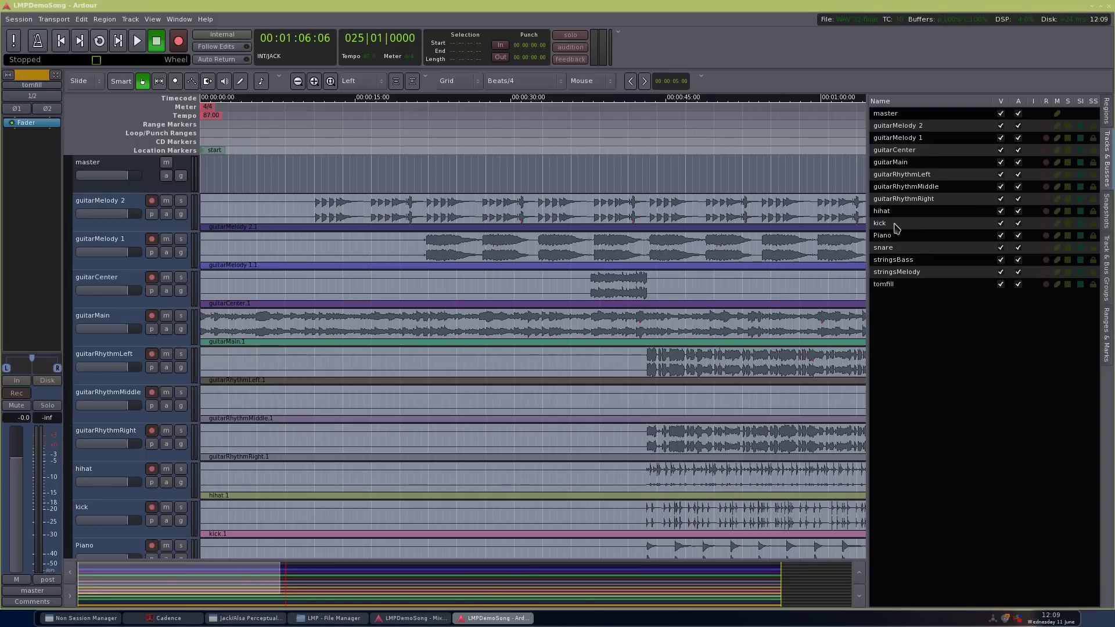
# - Move kick, snare, hihat, tomfill, stringsBass and stringsMelody to the top, in that order
pyautogui.moveTo(896, 227); pyautogui.dragTo(928, 123)
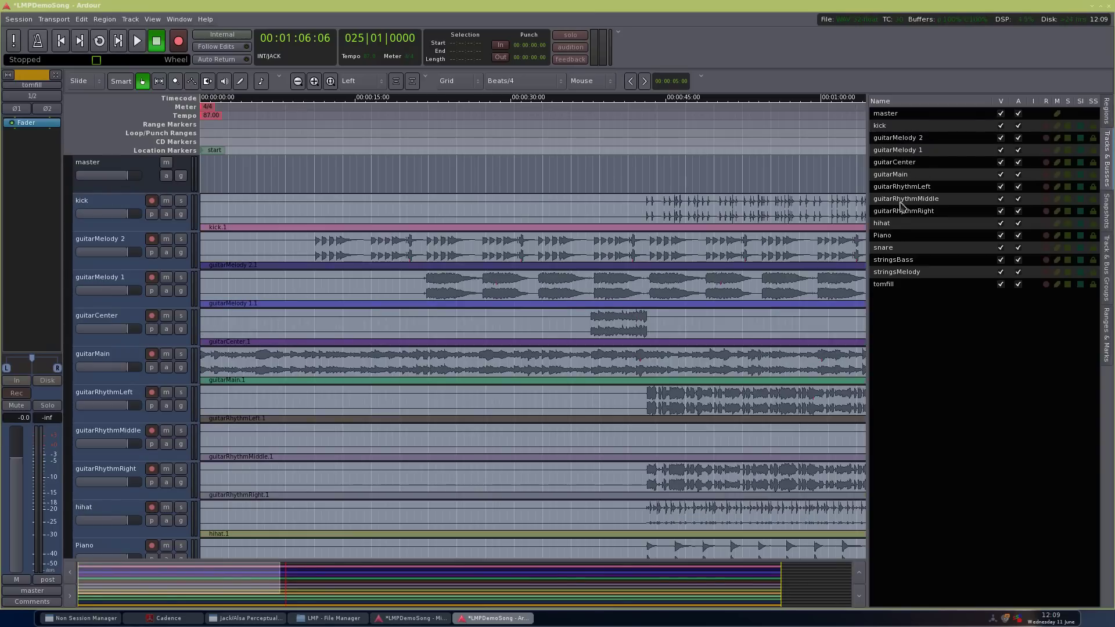
pyautogui.moveTo(888, 248); pyautogui.dragTo(927, 150)
pyautogui.moveTo(892, 241); pyautogui.dragTo(929, 154)
pyautogui.moveTo(900, 283); pyautogui.dragTo(924, 170)
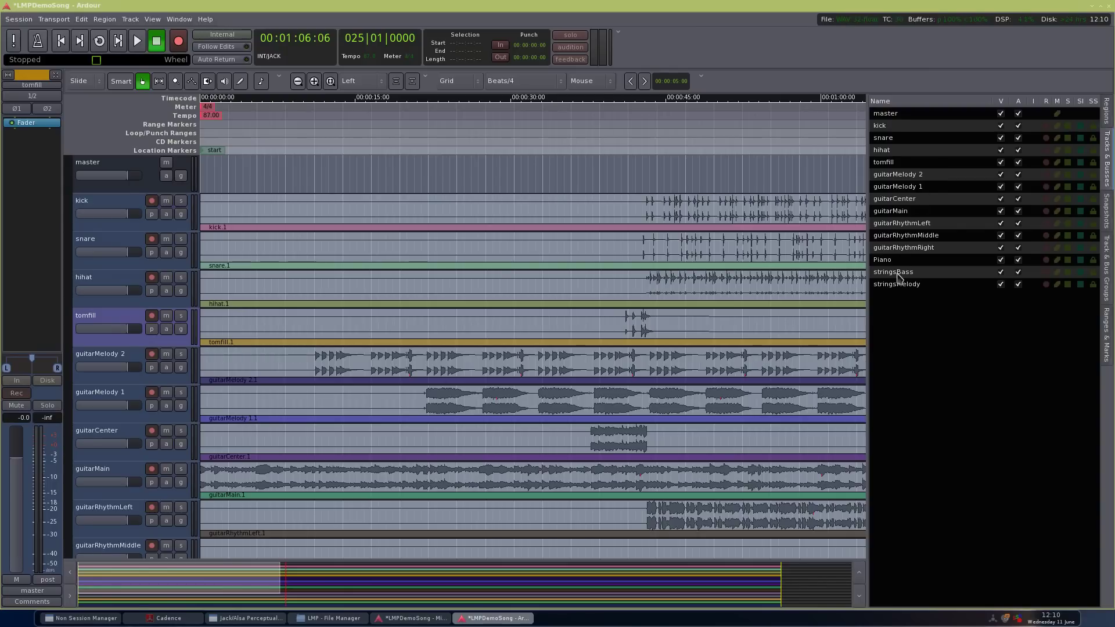
pyautogui.moveTo(897, 277); pyautogui.dragTo(923, 191)
pyautogui.moveTo(905, 288); pyautogui.dragTo(934, 186)
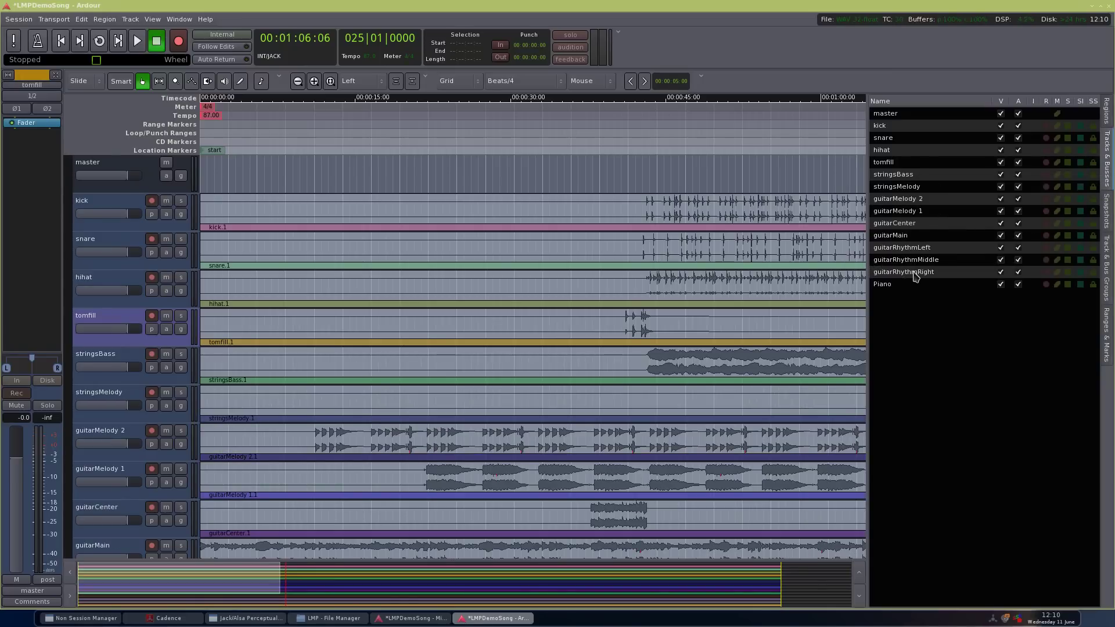
# - Place guitarRhythmLeft, guitarRhythmMiddle, guitarRhythmRight, guitarMain and guitarCenter below the strings
pyautogui.moveTo(915, 252); pyautogui.dragTo(944, 195)
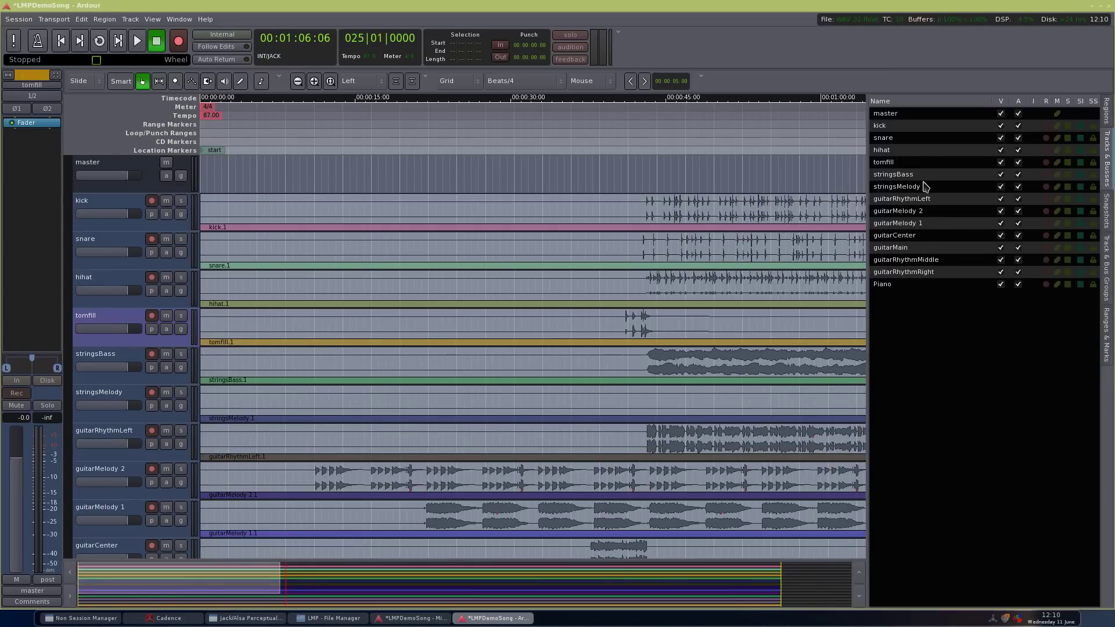
pyautogui.moveTo(918, 262); pyautogui.dragTo(933, 212)
pyautogui.moveTo(928, 272); pyautogui.dragTo(945, 221)
pyautogui.moveTo(911, 273); pyautogui.dragTo(944, 230)
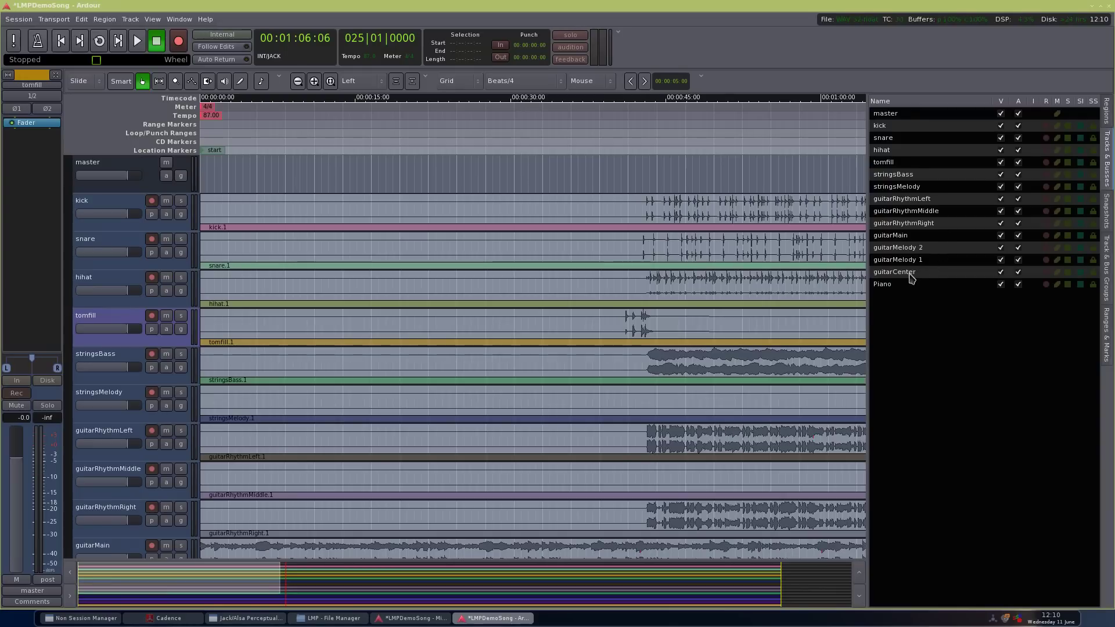
pyautogui.moveTo(911, 276); pyautogui.dragTo(929, 258)
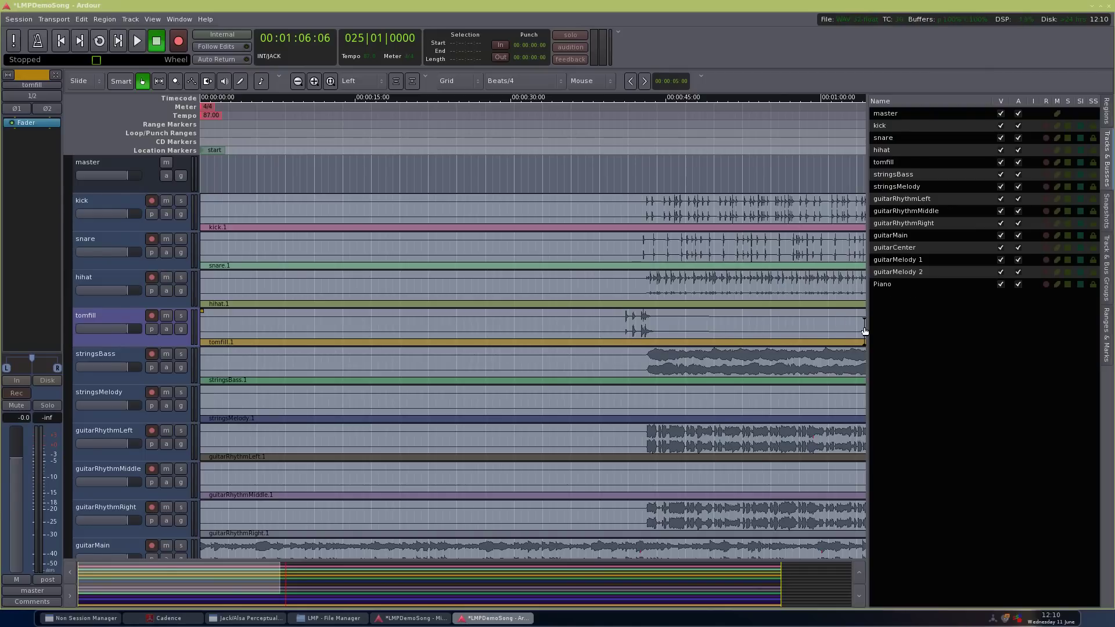
# - Narrow the track list and zoom out to view the whole song
pyautogui.moveTo(870, 323); pyautogui.dragTo(421, 343)
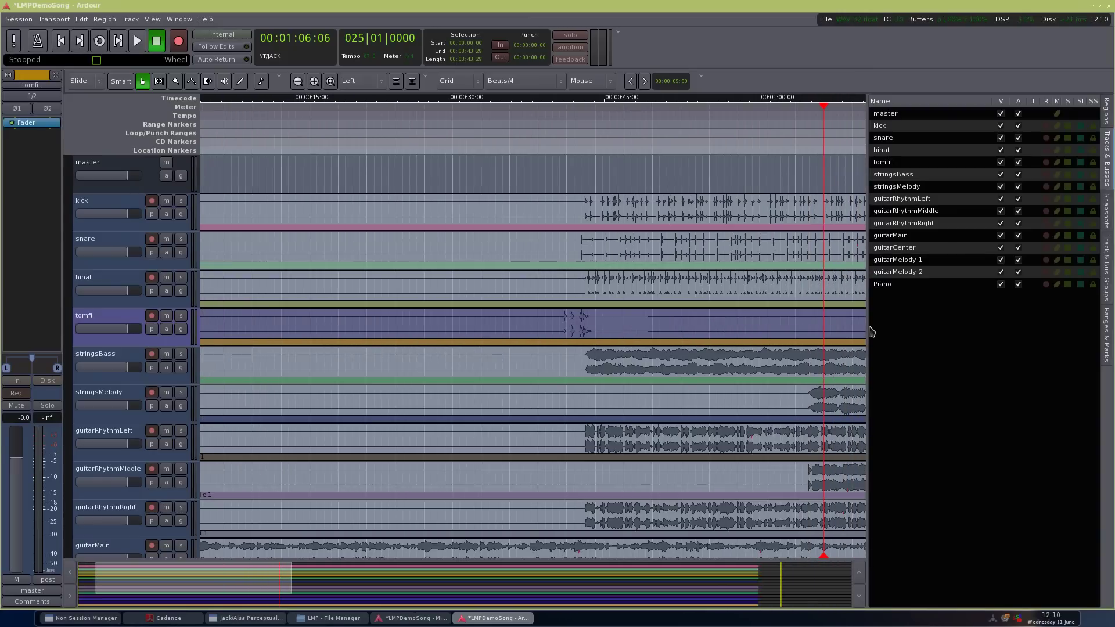
pyautogui.moveTo(868, 329); pyautogui.dragTo(996, 326)
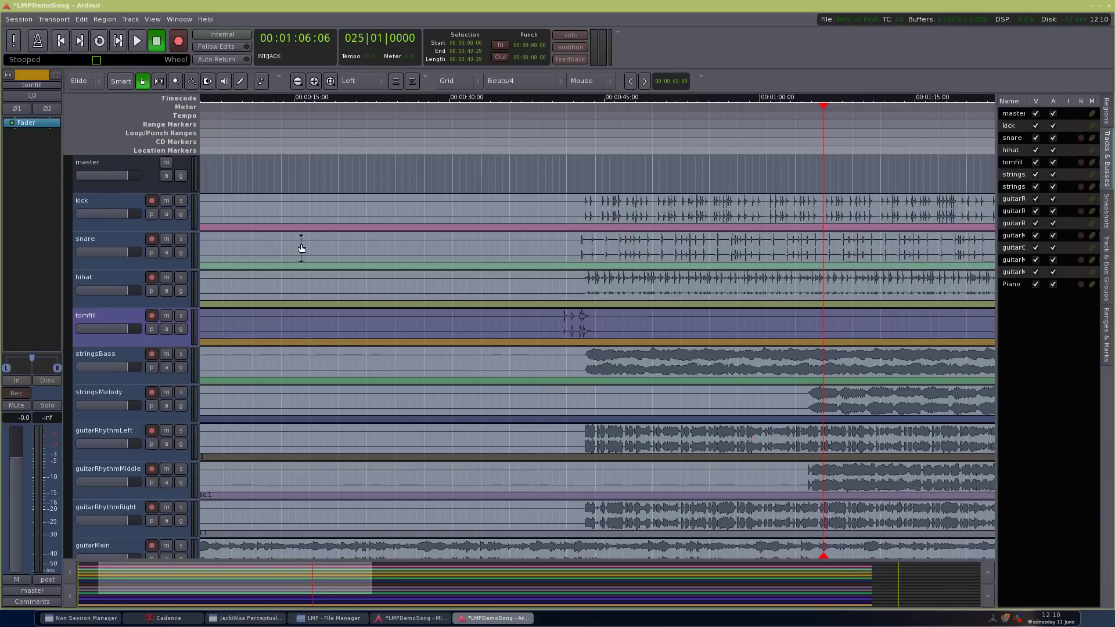
pyautogui.hscroll(-3, 308, 254)
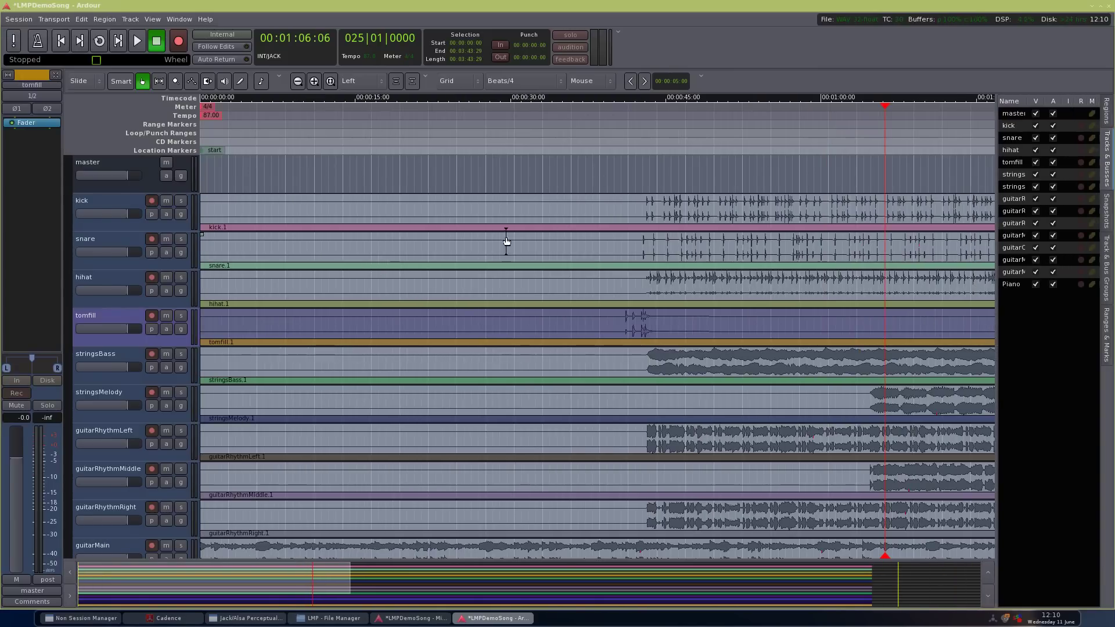
pyautogui.scroll(-5, 495, 243)
pyautogui.press('-')
pyautogui.press('-')
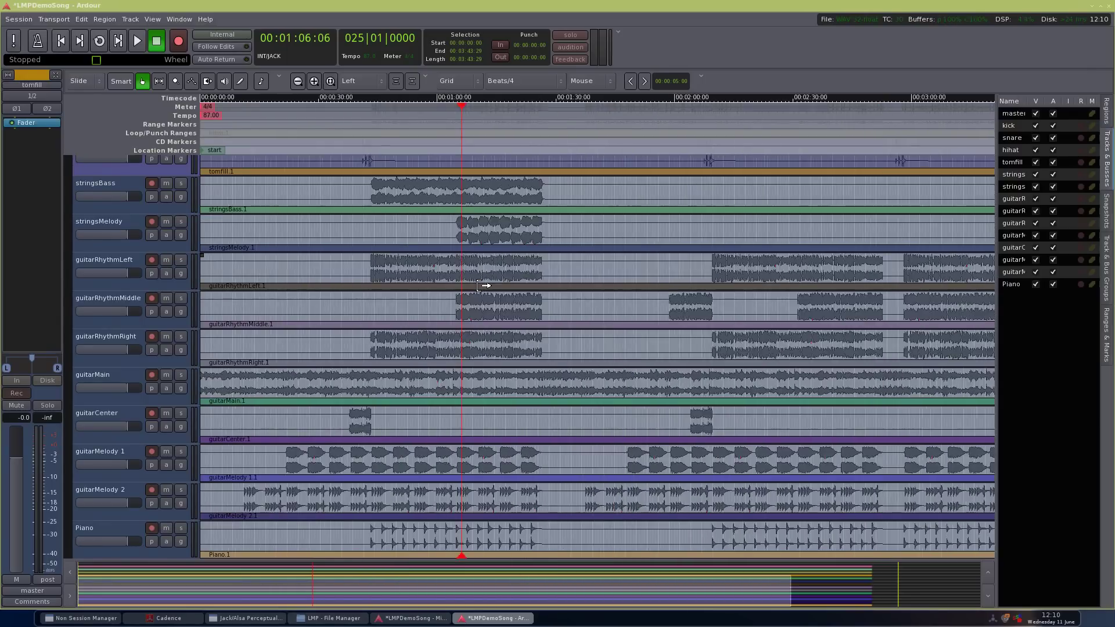
pyautogui.press('-')
pyautogui.scroll(5, 518, 273)
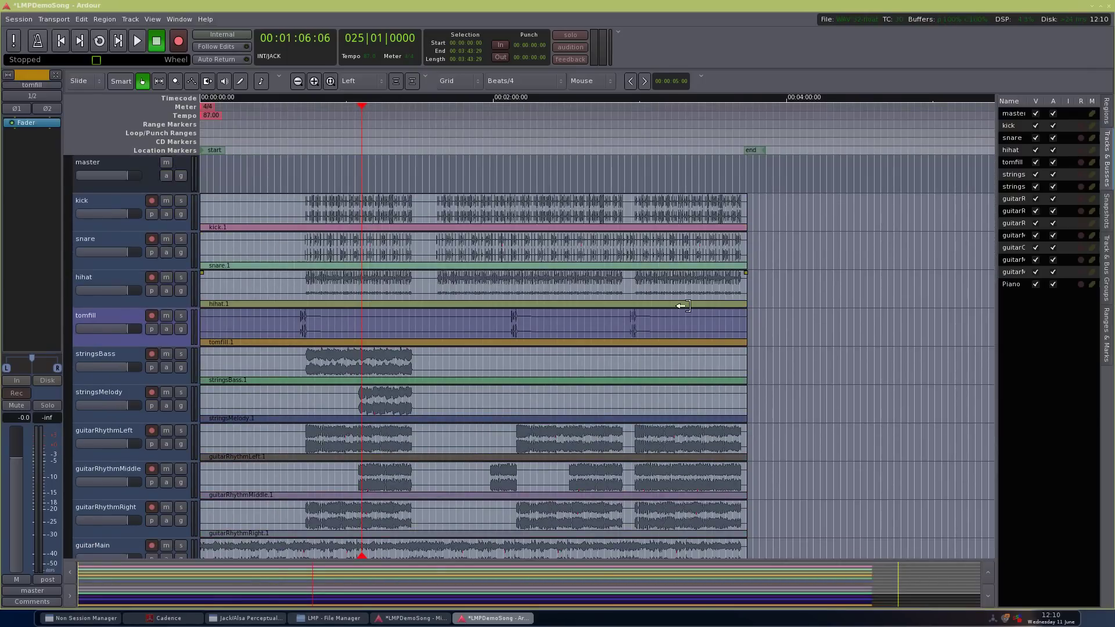
pyautogui.scroll(-2, 491, 303)
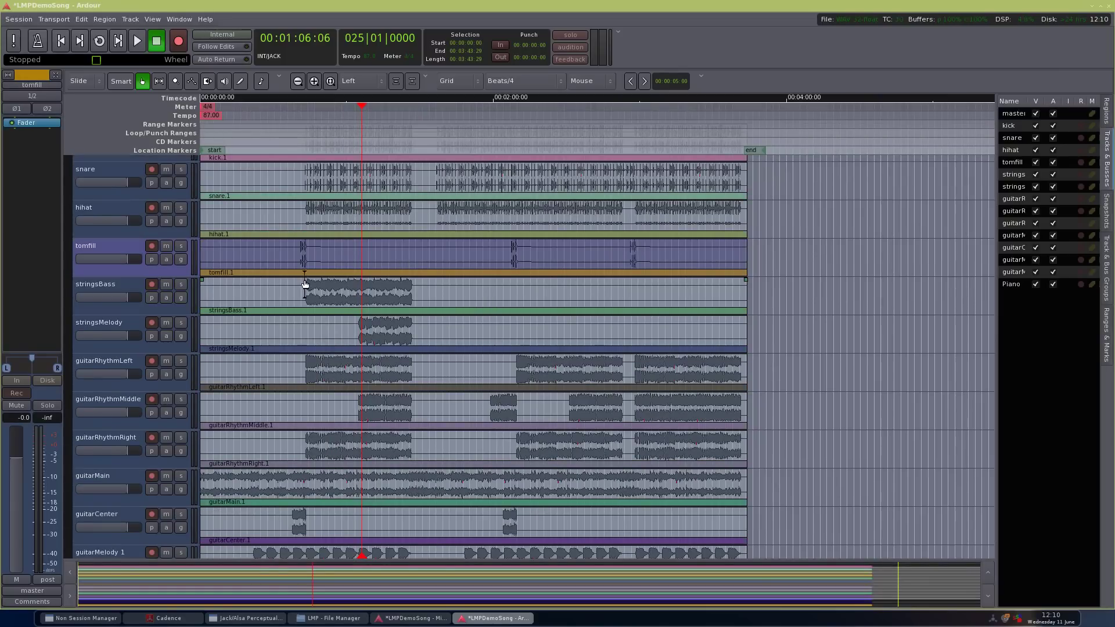
pyautogui.scroll(2, 110, 192)
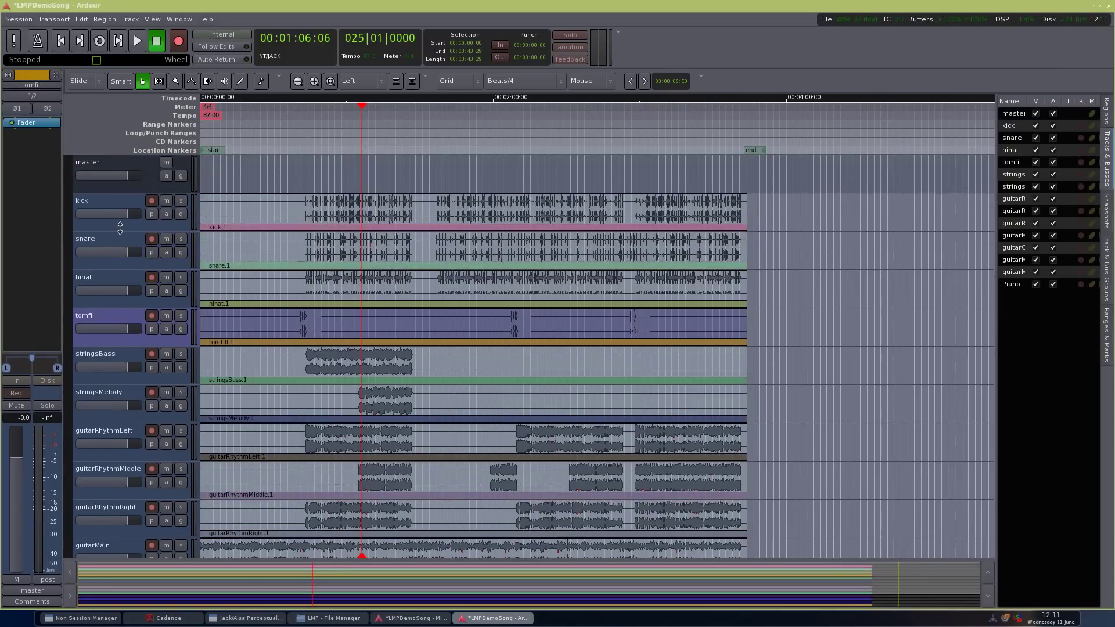
# - Shrink the kick and snare tracks to a compact height
pyautogui.moveTo(120, 228); pyautogui.dragTo(120, 207)
pyautogui.click(415, 208)
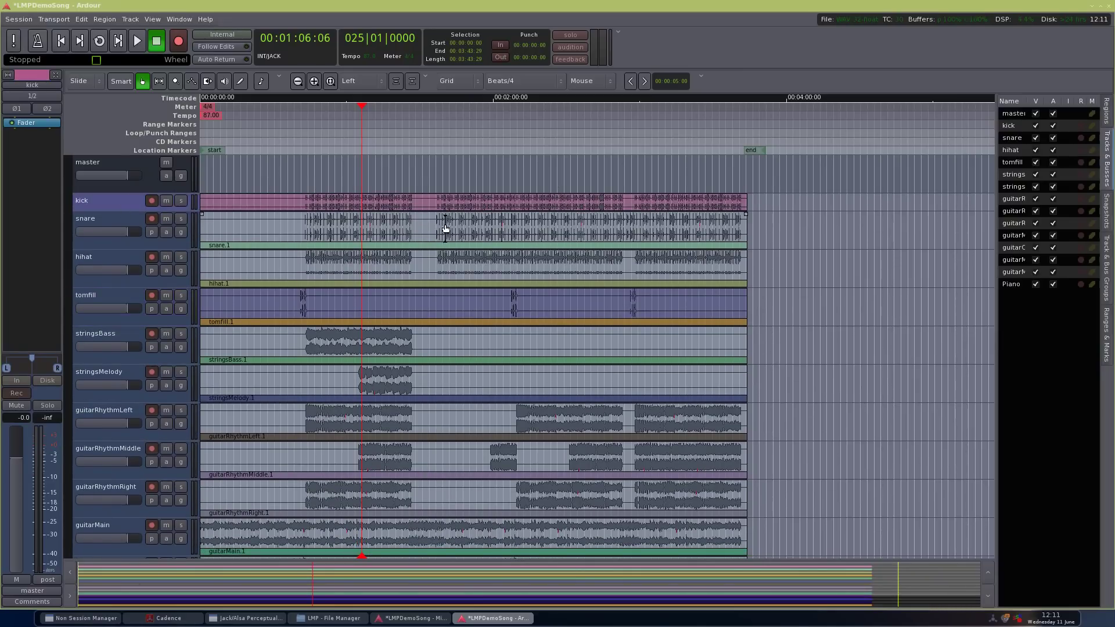
pyautogui.moveTo(138, 250)
pyautogui.mouseDown()
pyautogui.moveTo(136, 211)
pyautogui.moveTo(132, 266)
pyautogui.moveTo(132, 247)
pyautogui.mouseUp()
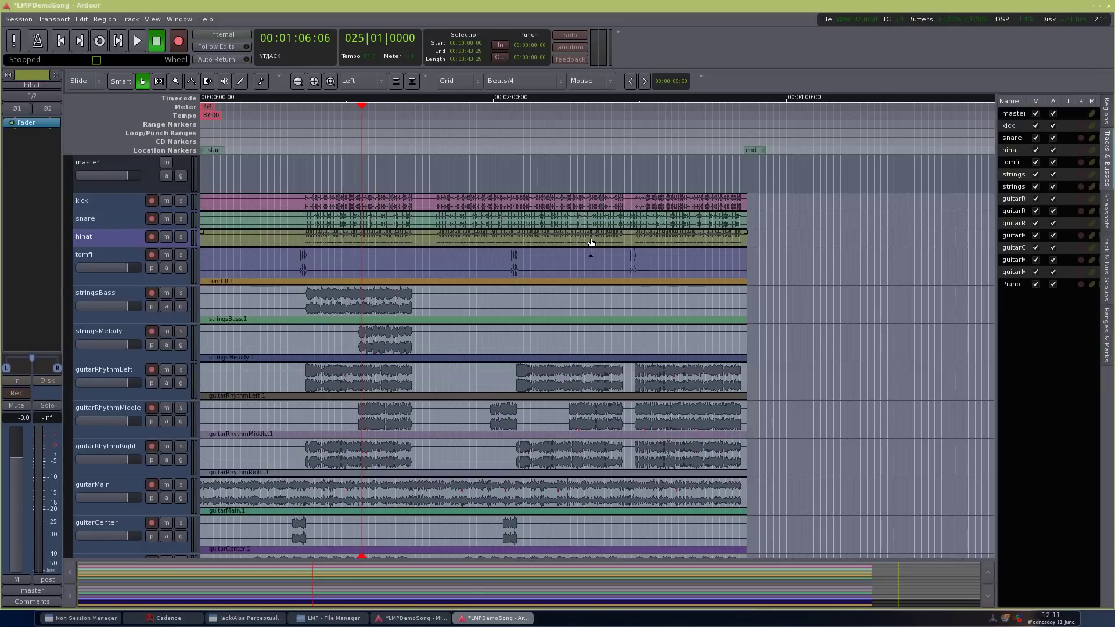
# - Select the kick track, then extend the selection to every track in the session
pyautogui.click(117, 207)
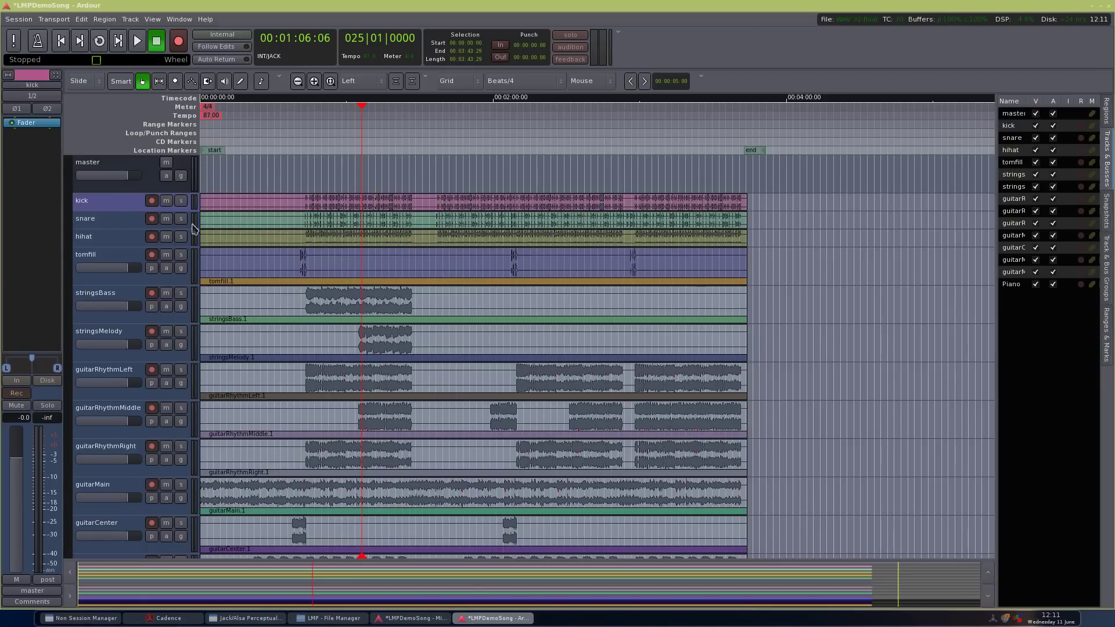
pyautogui.scroll(-3, 264, 335)
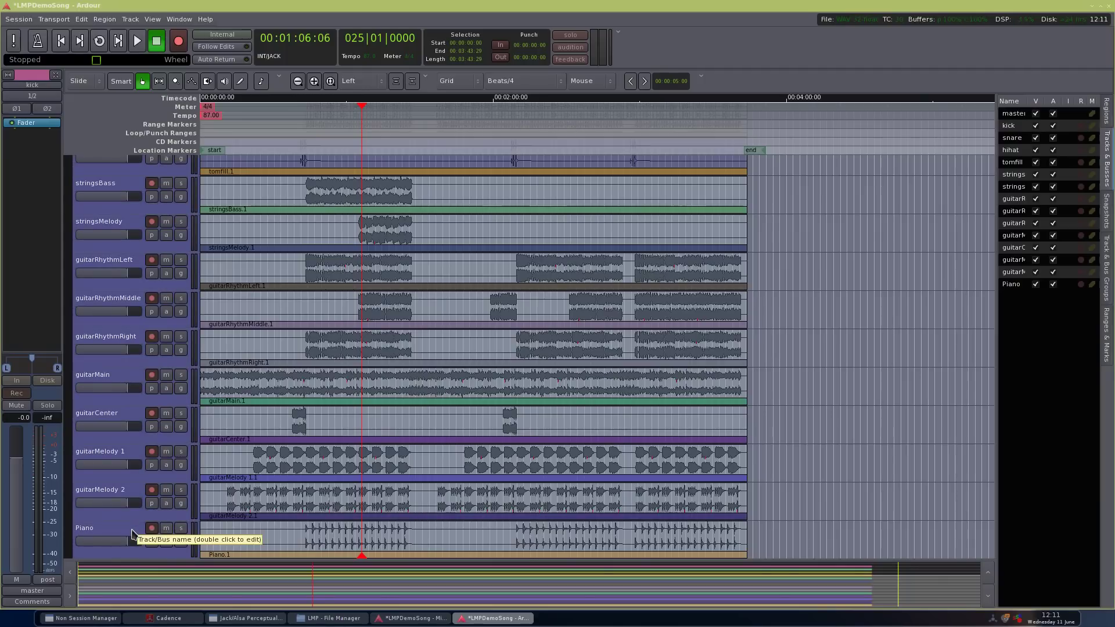
pyautogui.scroll(3, 116, 360)
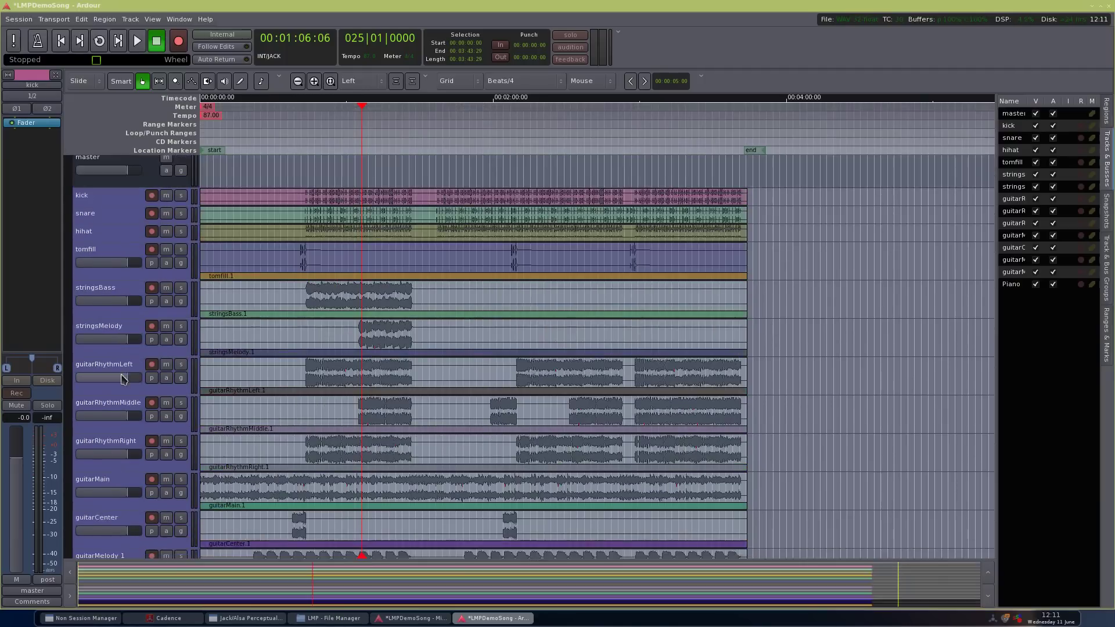
pyautogui.click(115, 203)
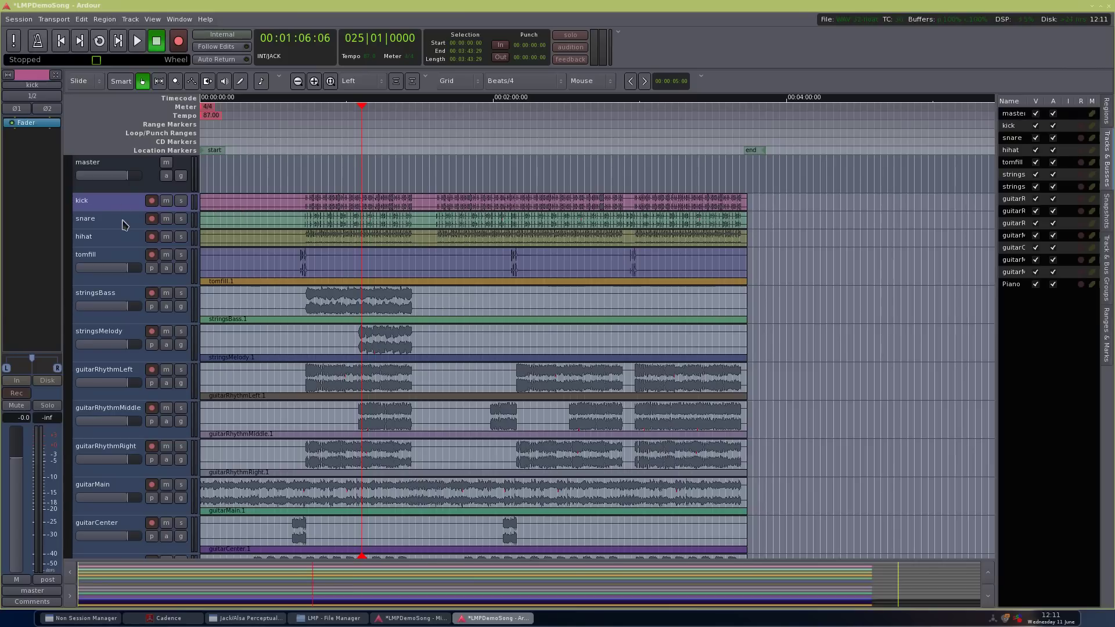
pyautogui.press('Escape')
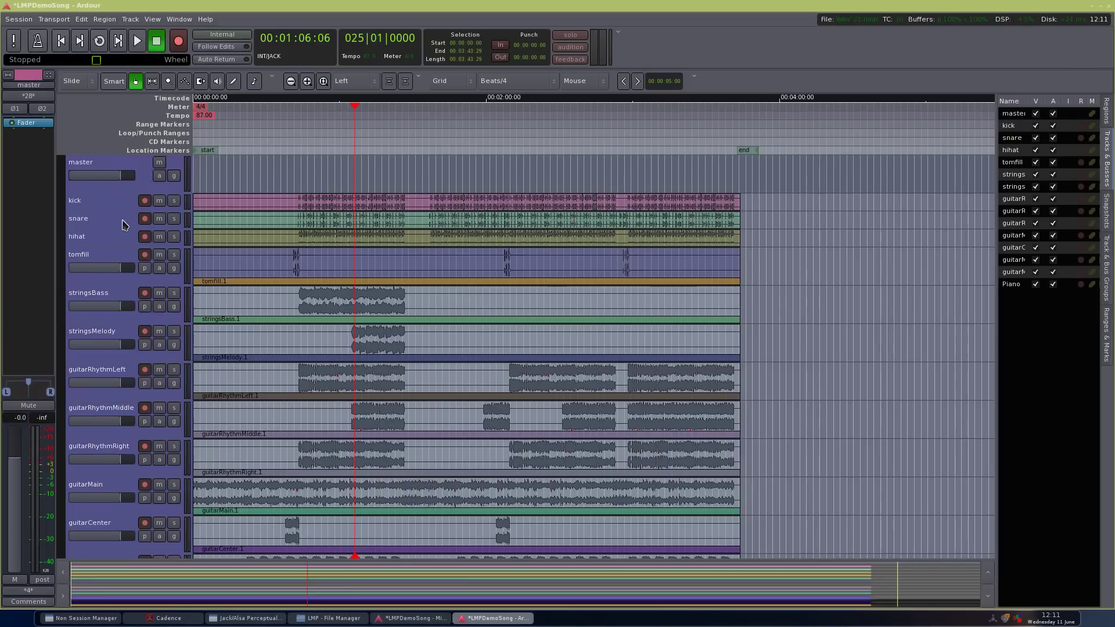
# - Set all fourteen selected stem tracks to Small height from the Track menu
pyautogui.click(130, 20)
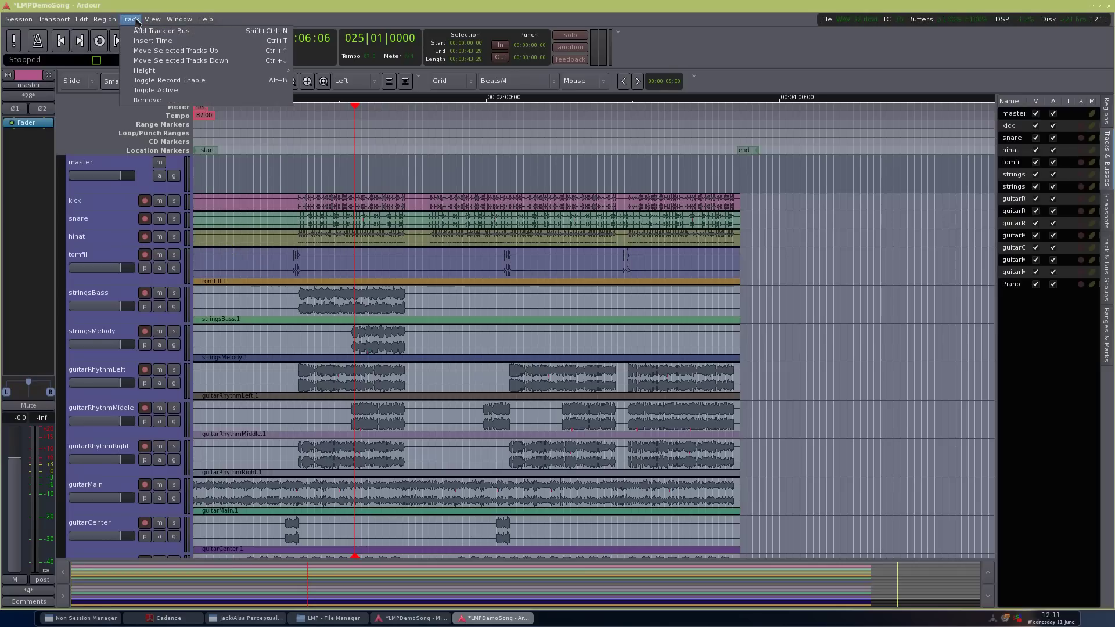
pyautogui.moveTo(174, 71)
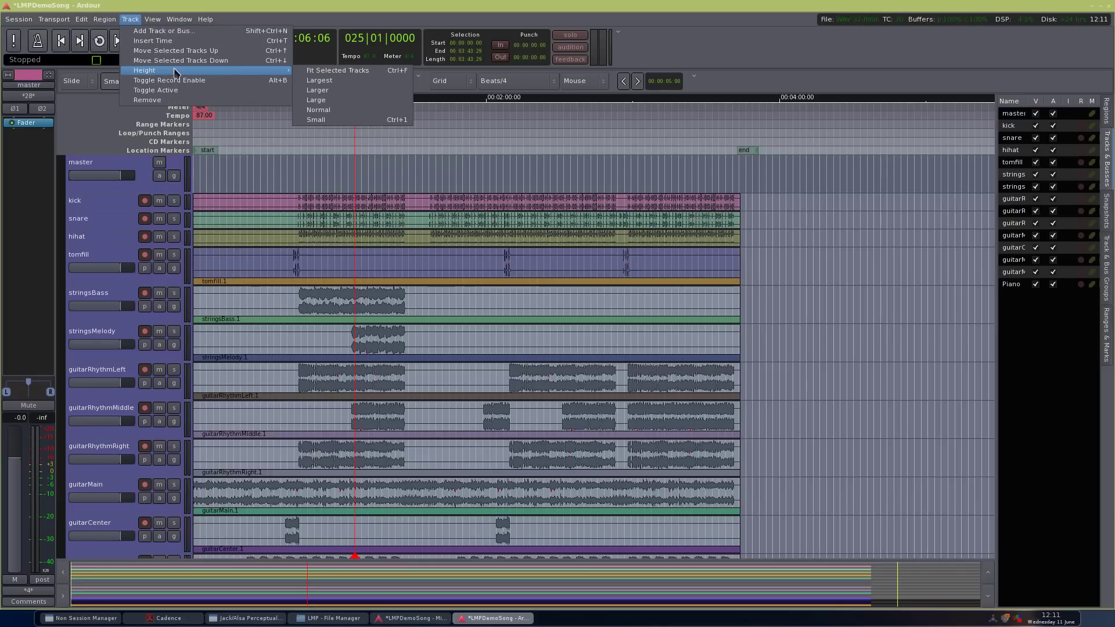
pyautogui.click(383, 120)
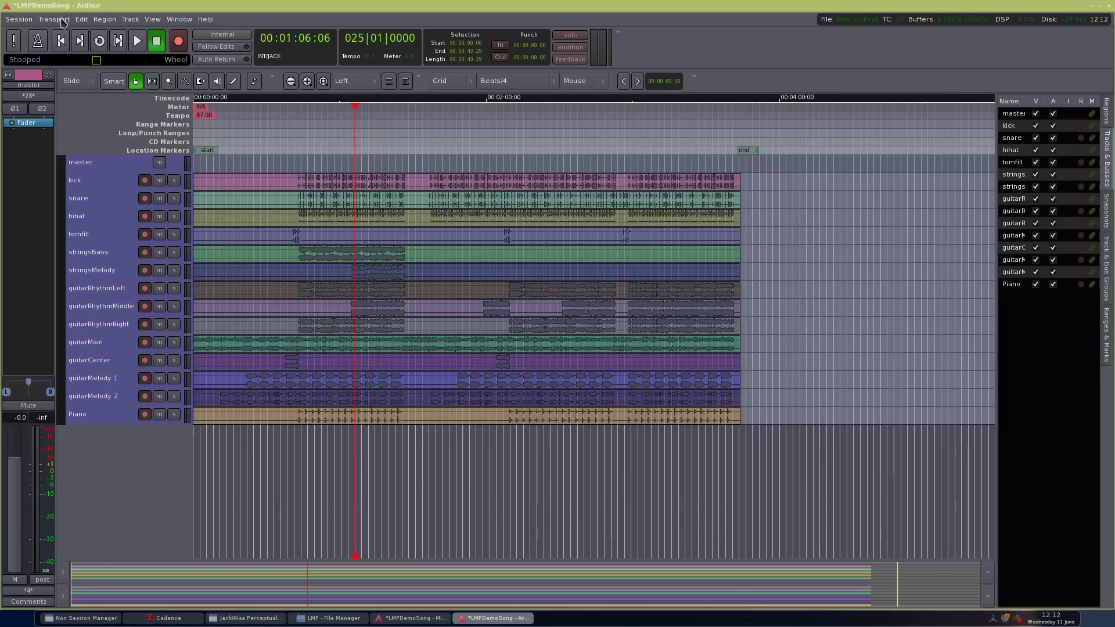
# - Bind Ctrl+2 to Normal track height, then close the menu and deselect all tracks
pyautogui.click(130, 20)
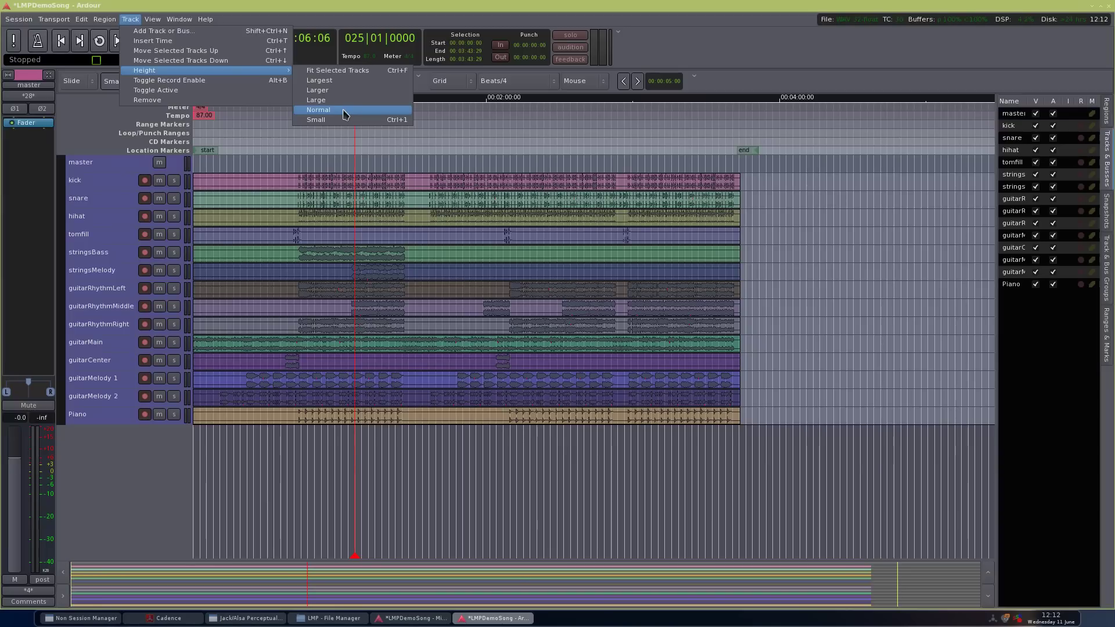
pyautogui.hotkey('ctrl', '2')
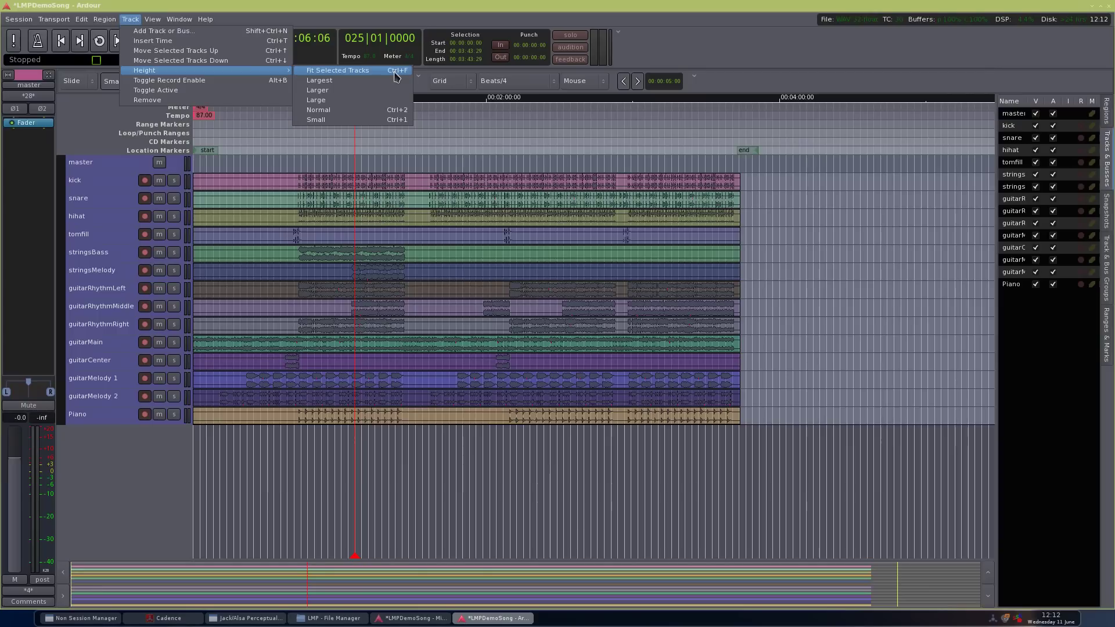
pyautogui.click(706, 49)
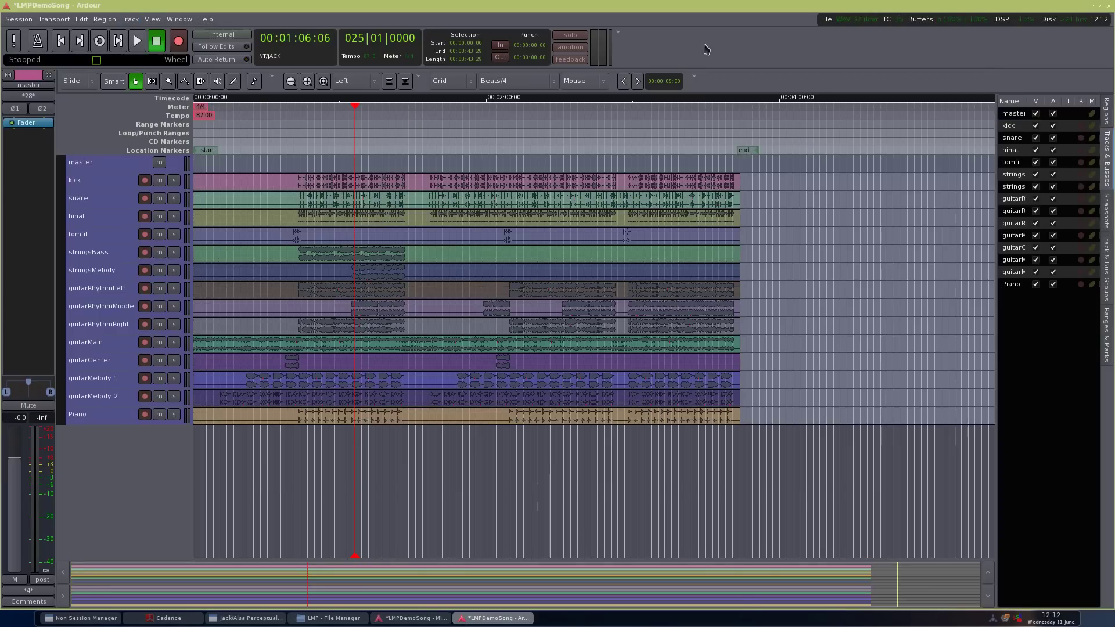
pyautogui.click(130, 474)
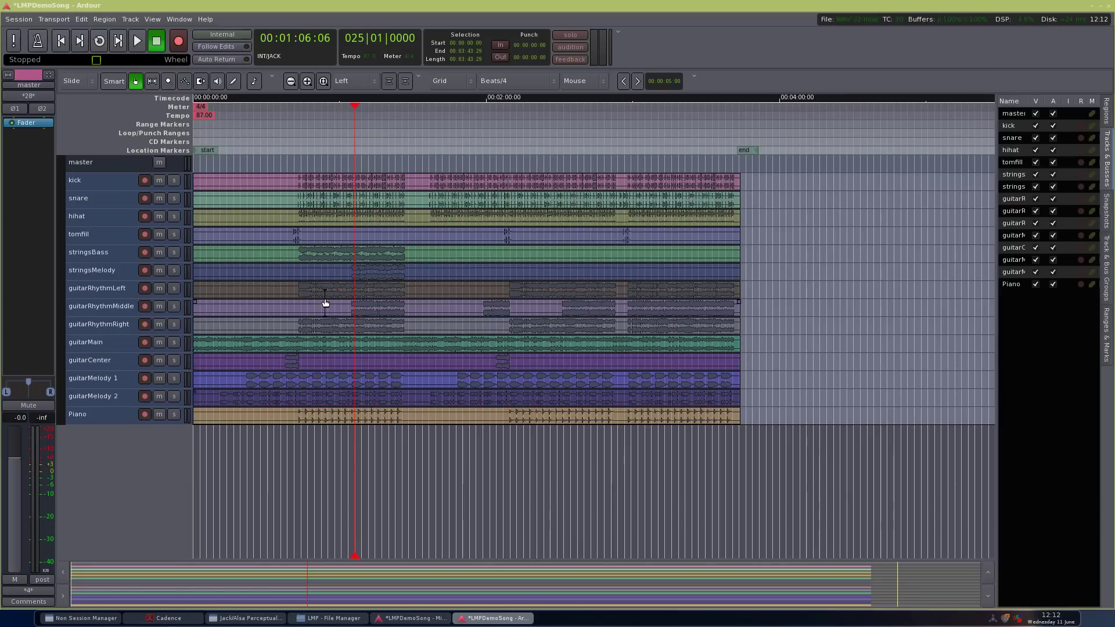
pyautogui.click(107, 256)
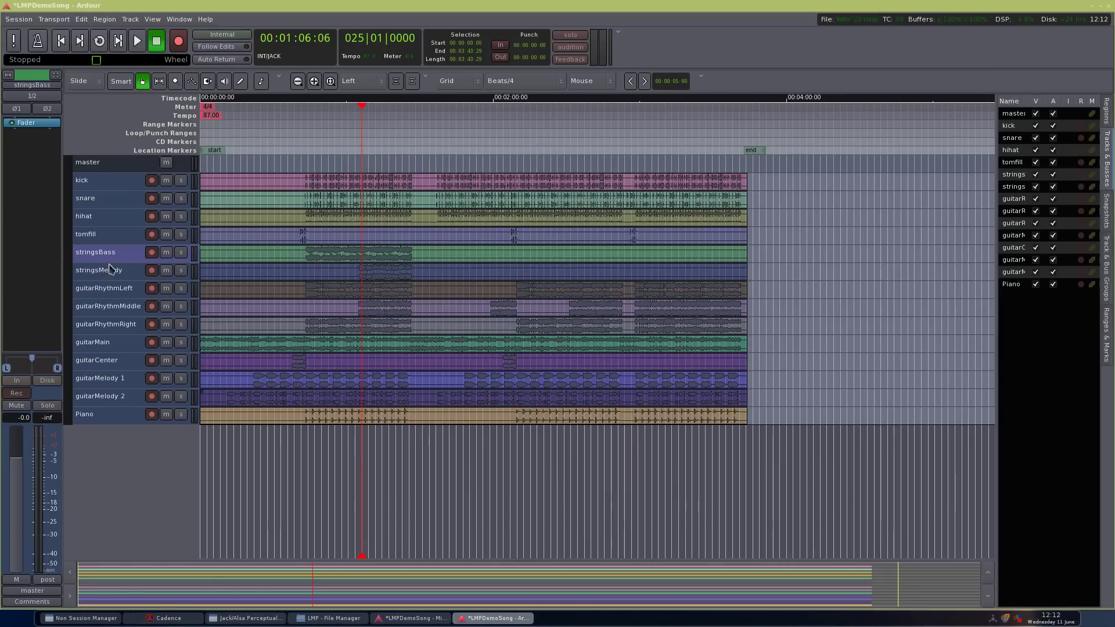
pyautogui.moveTo(119, 266); pyautogui.dragTo(155, 517)
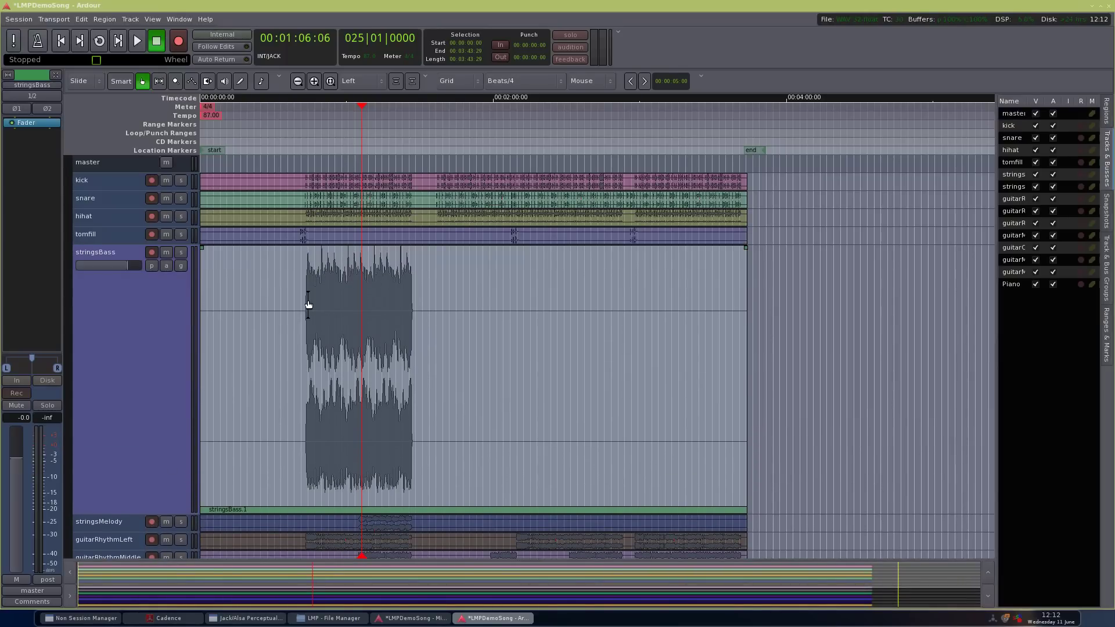
pyautogui.scroll(6, 327, 316)
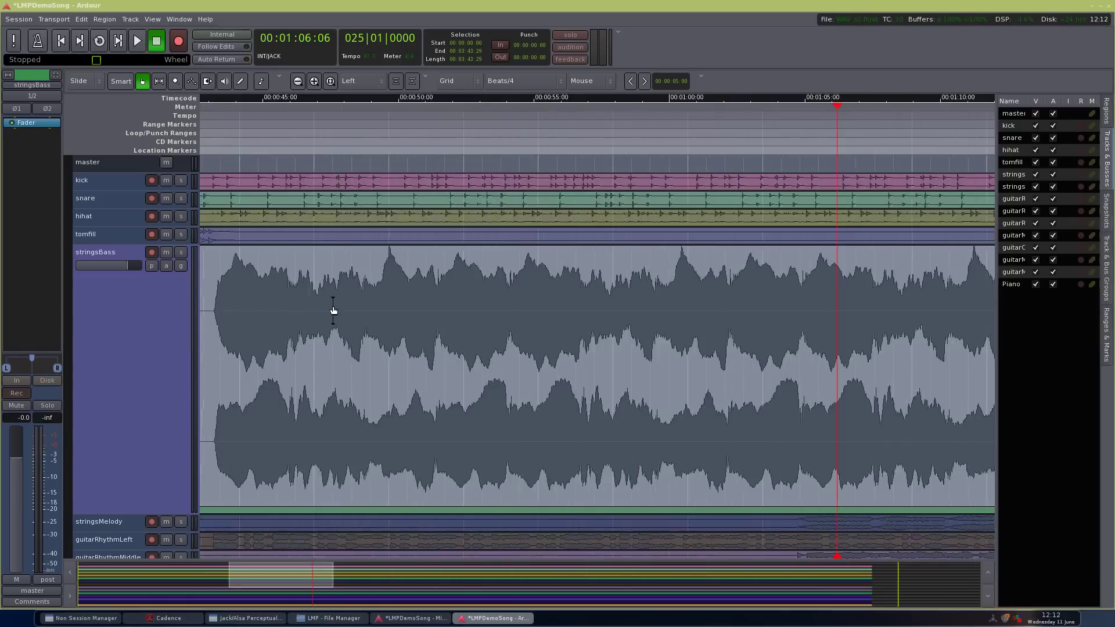
pyautogui.scroll(3, 462, 314)
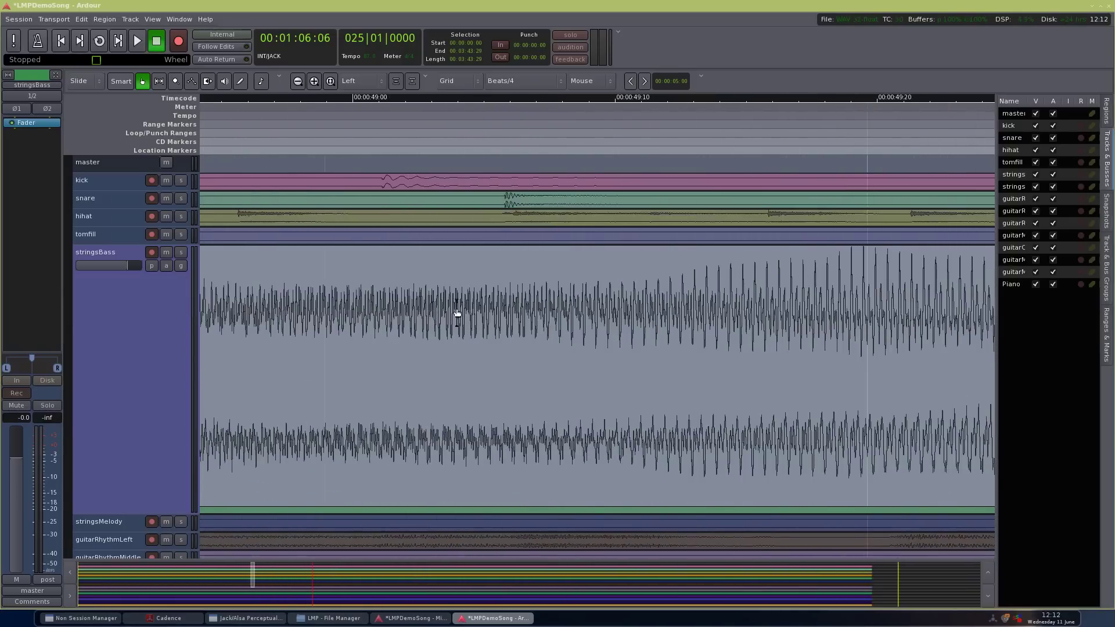
pyautogui.scroll(-8, 444, 306)
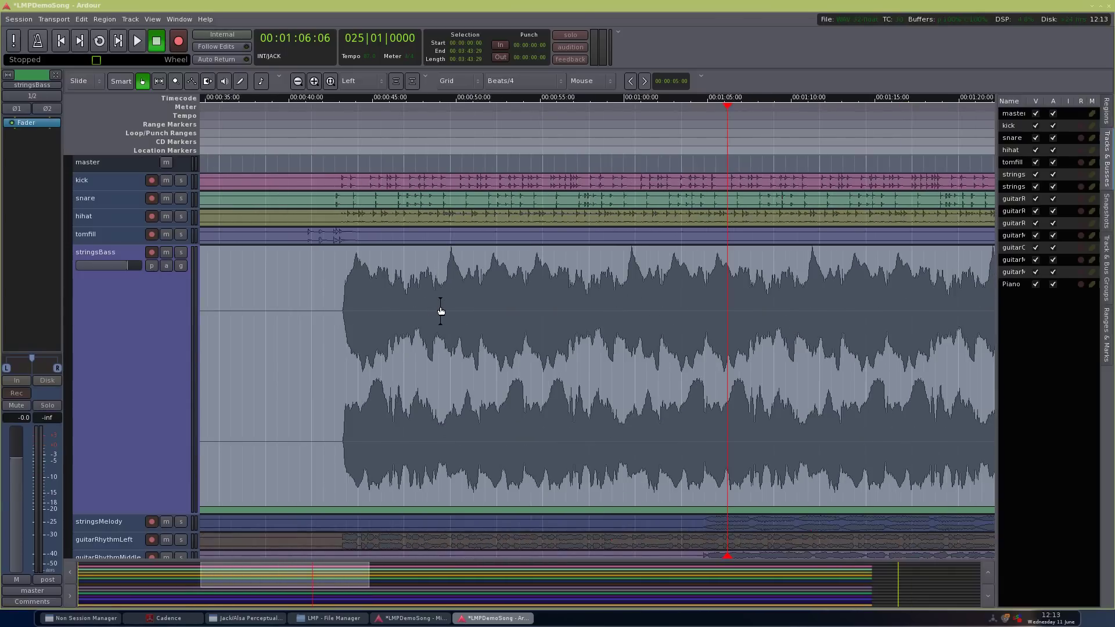
pyautogui.scroll(-1, 440, 305)
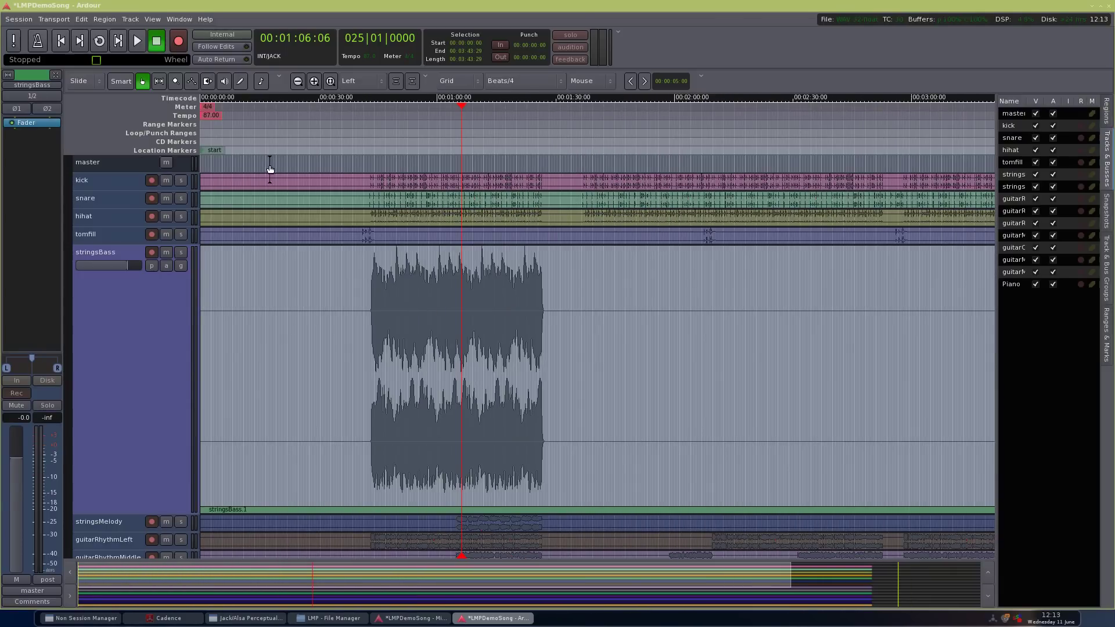
pyautogui.click(131, 20)
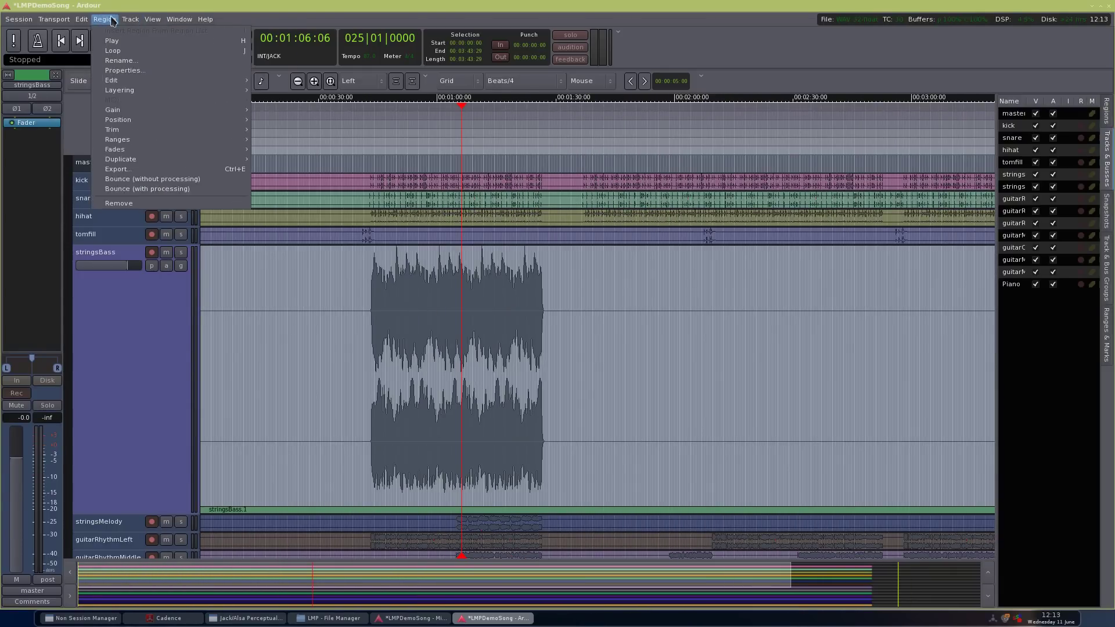
pyautogui.moveTo(171, 71)
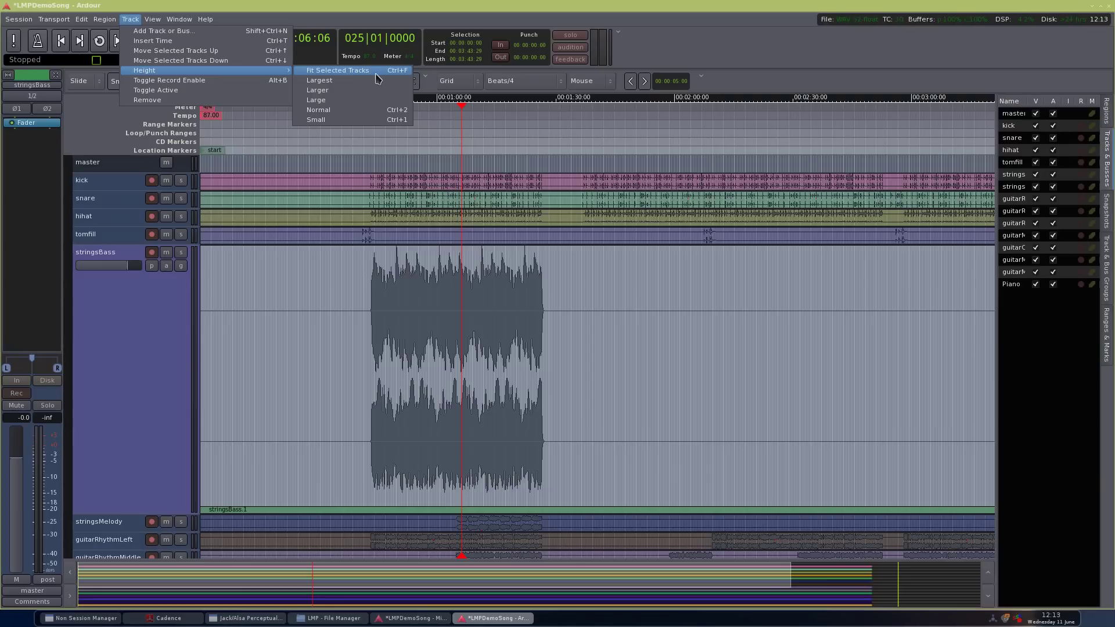
pyautogui.click(401, 71)
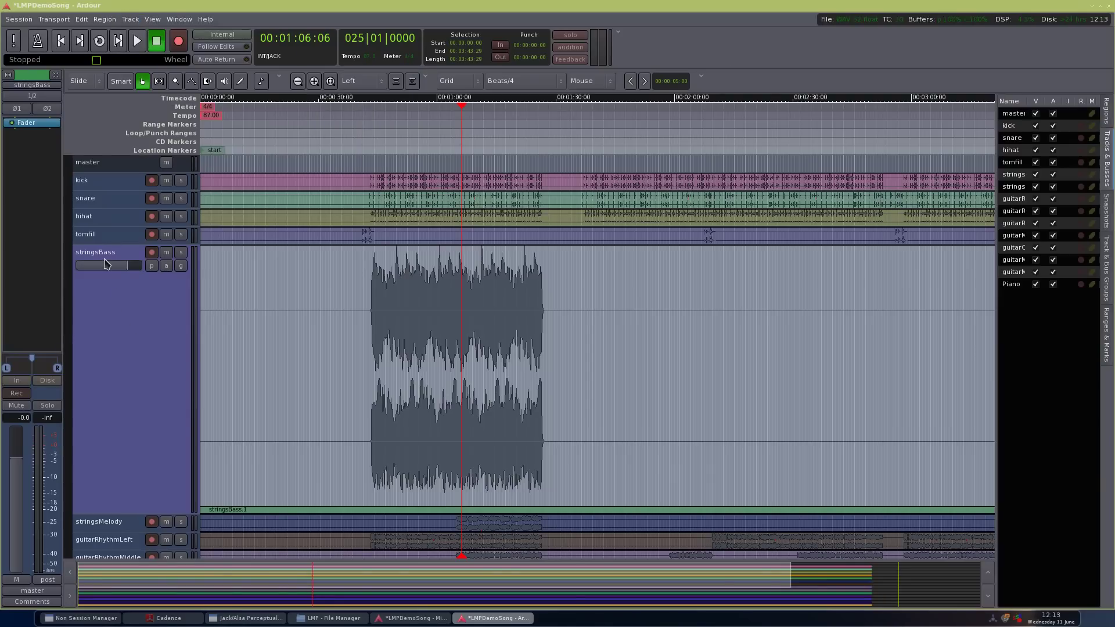
pyautogui.press('f')
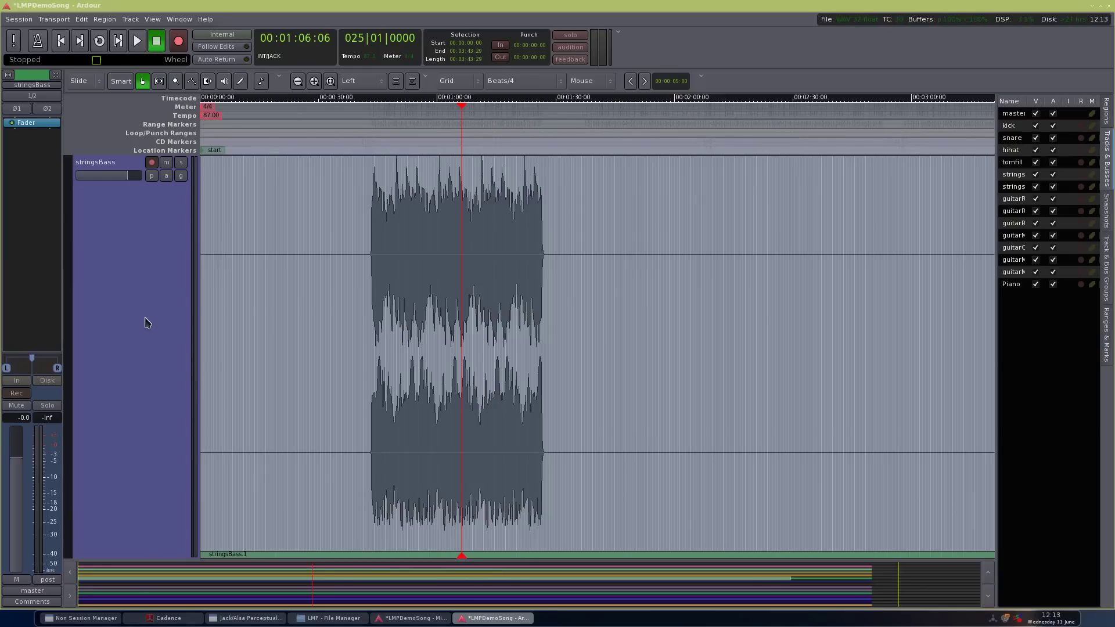
pyautogui.press('f')
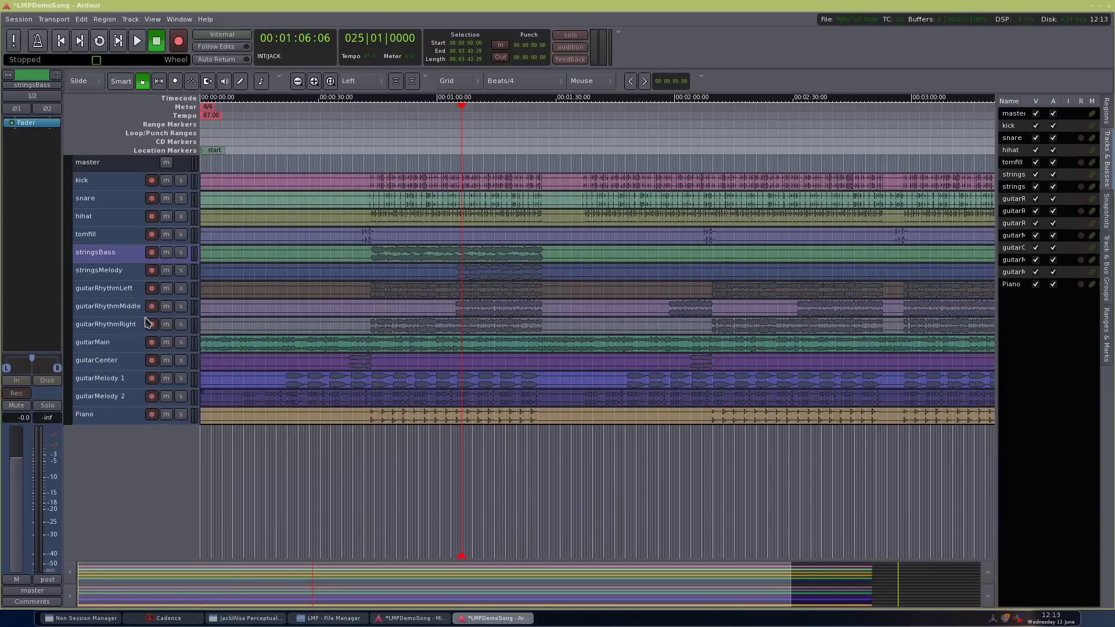
# - Select the kick through tomfill drum tracks, fit them to the editor, then restore the compact view
pyautogui.click(121, 220)
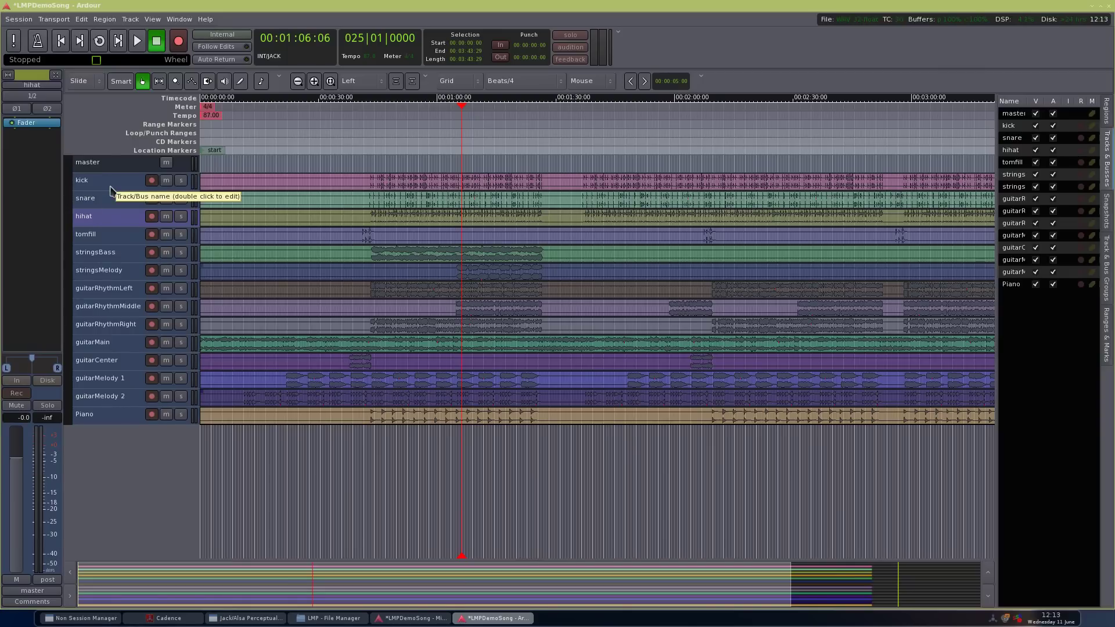
pyautogui.click(113, 190)
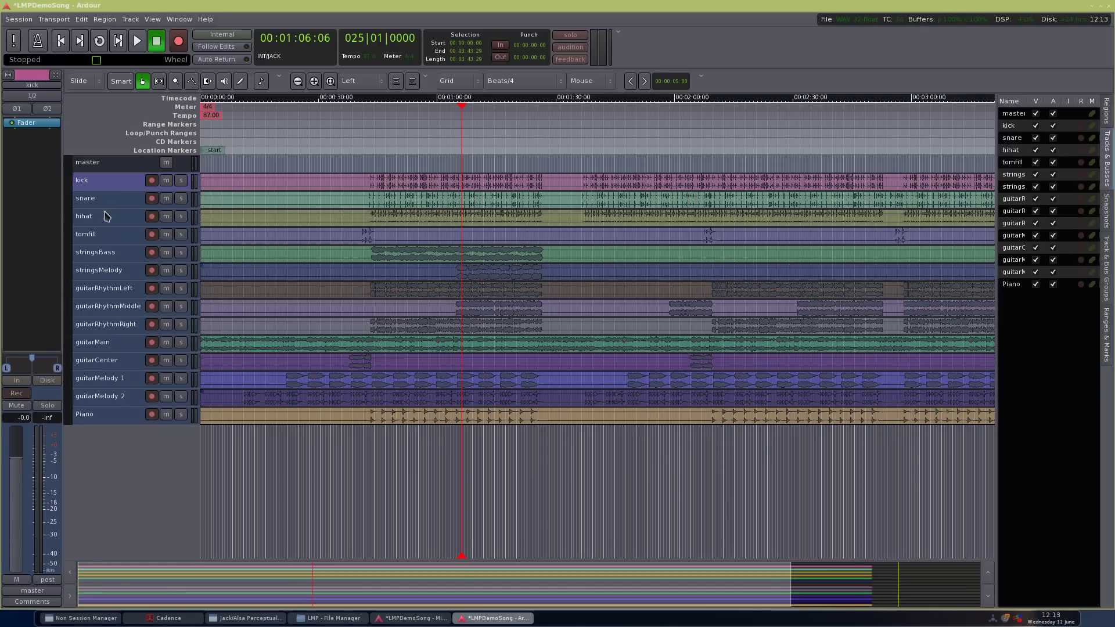
pyautogui.keyDown('shift'); pyautogui.click(109, 239); pyautogui.keyUp('shift')
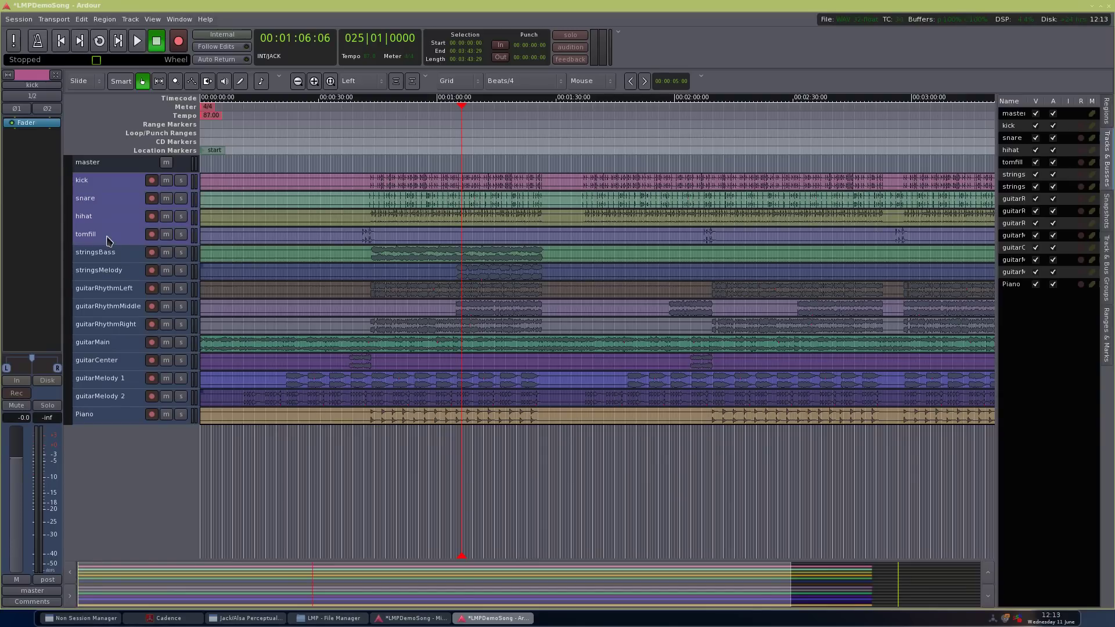
pyautogui.press('f')
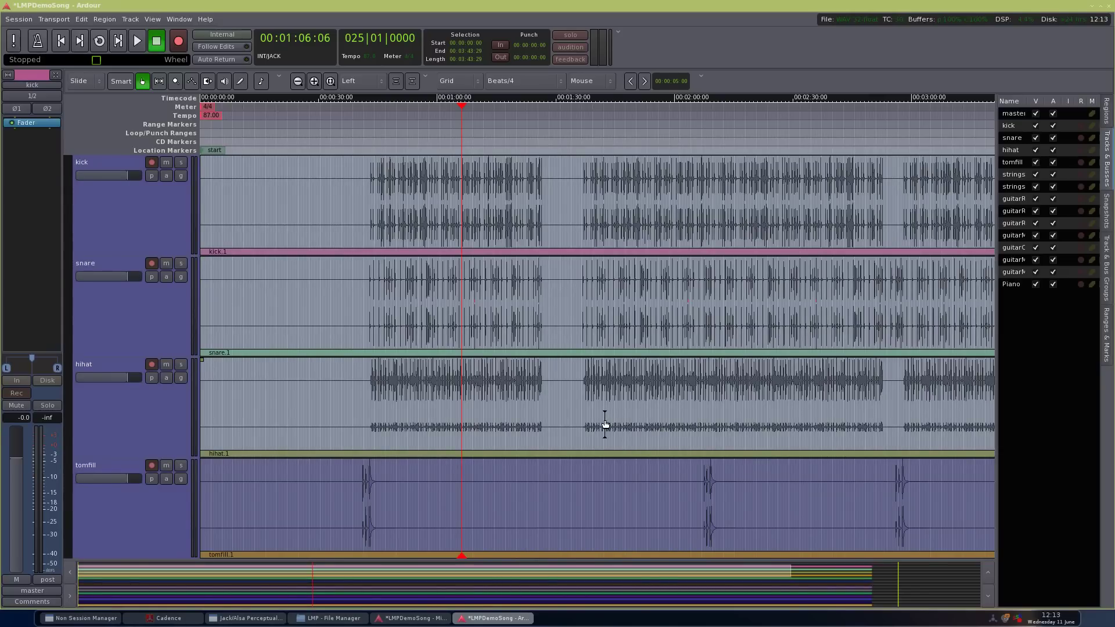
pyautogui.hotkey('shift', 'z')
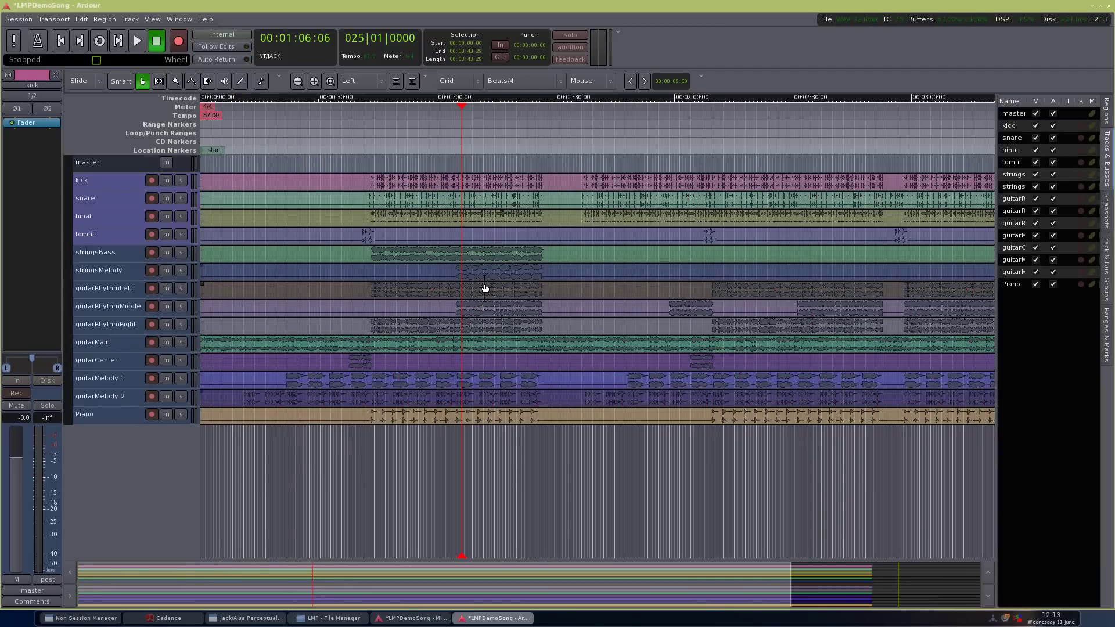